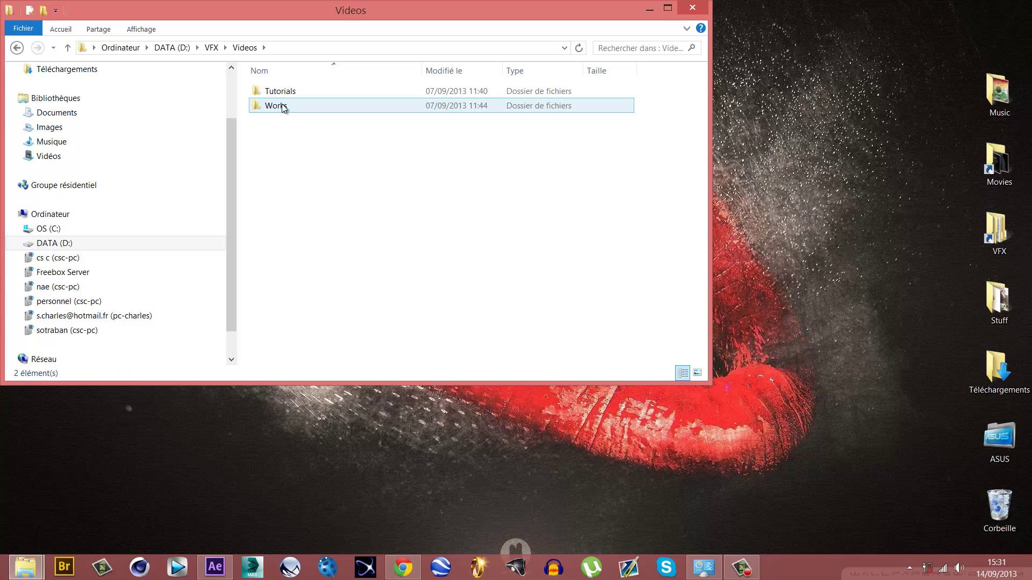
# Open the Land of Wonder MP4 video from the Portugal works folder in VLC media player
pyautogui.click(285, 195)
pyautogui.doubleClick(285, 194)
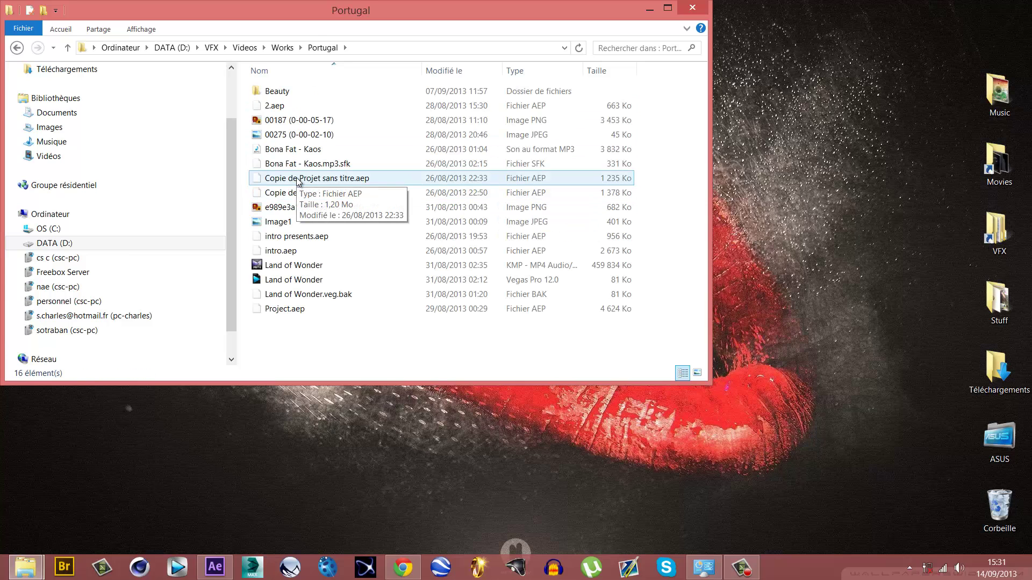
pyautogui.rightClick(304, 266)
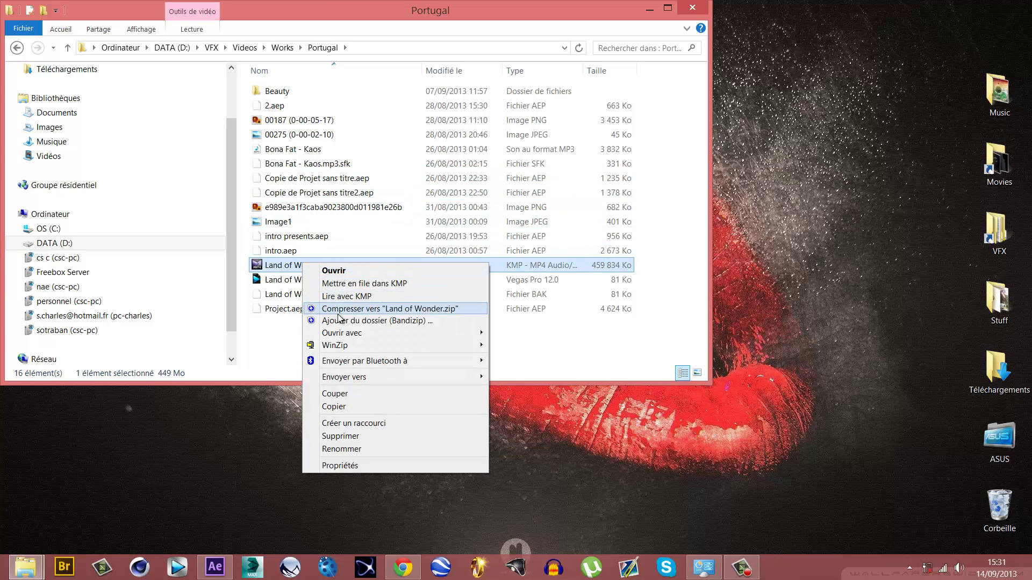
pyautogui.moveTo(476, 335)
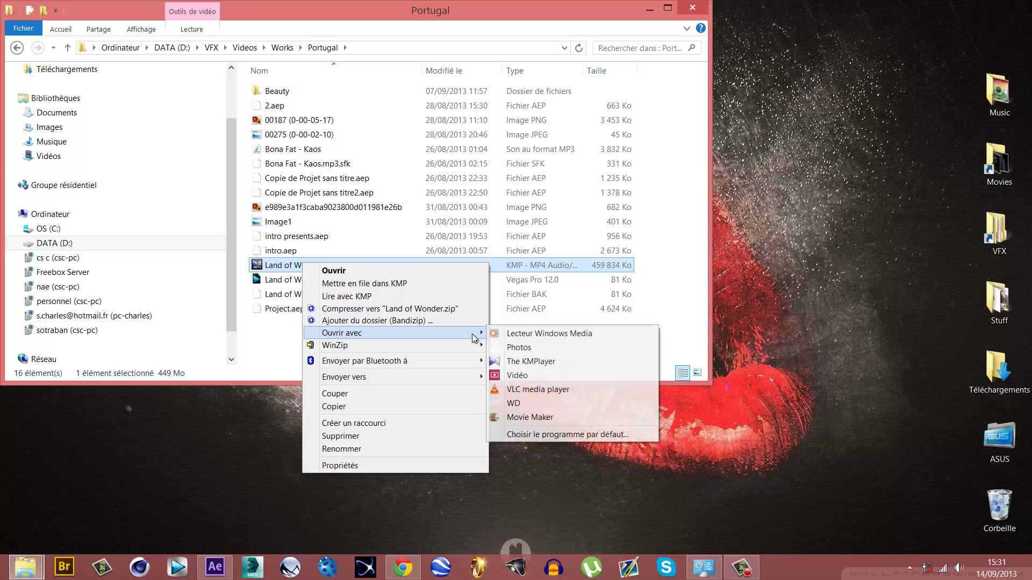
pyautogui.click(537, 389)
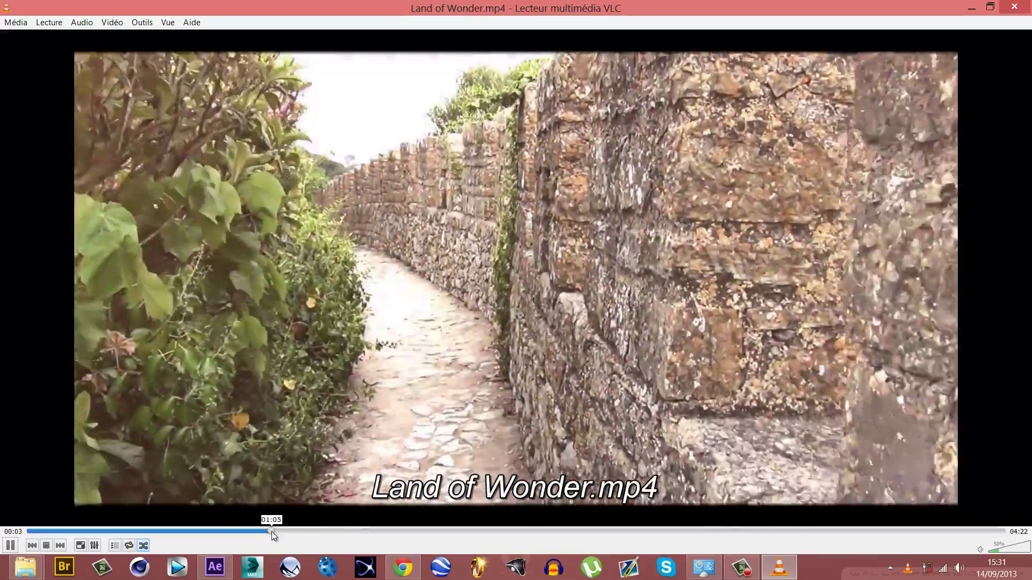
# Watch the Land of Wonder video from about 01:02, and close the player and the folder window
pyautogui.click(272, 531)
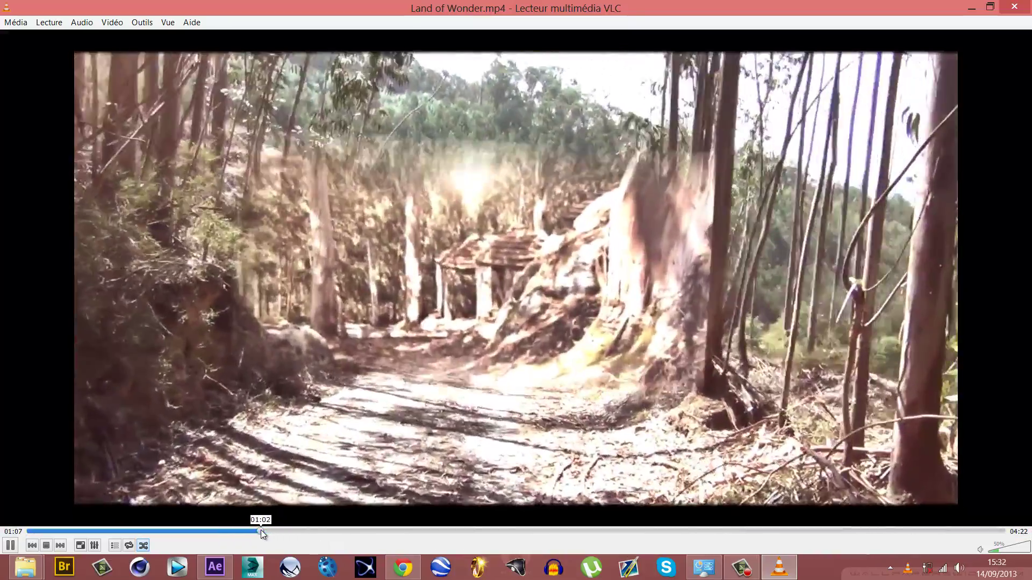
pyautogui.click(260, 532)
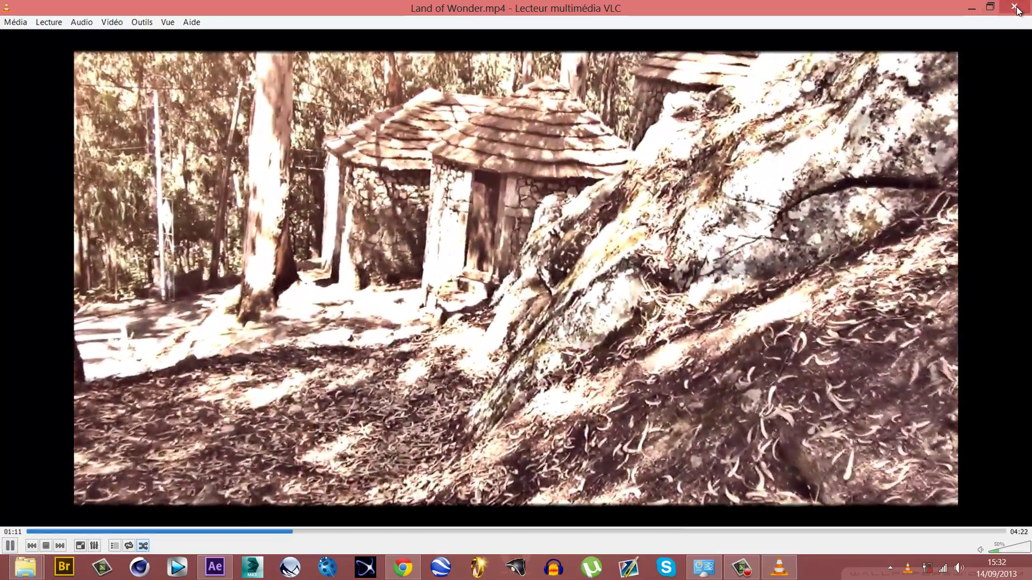
pyautogui.click(1014, 7)
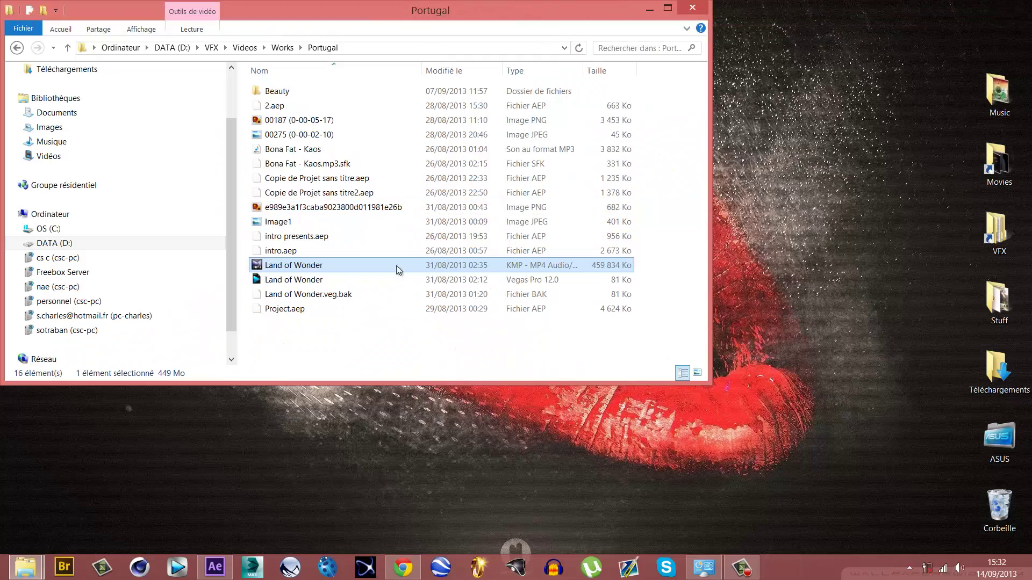
pyautogui.click(696, 8)
# Switch to After Effects and create a composition from the 00294.MTS footage
pyautogui.click(228, 565)
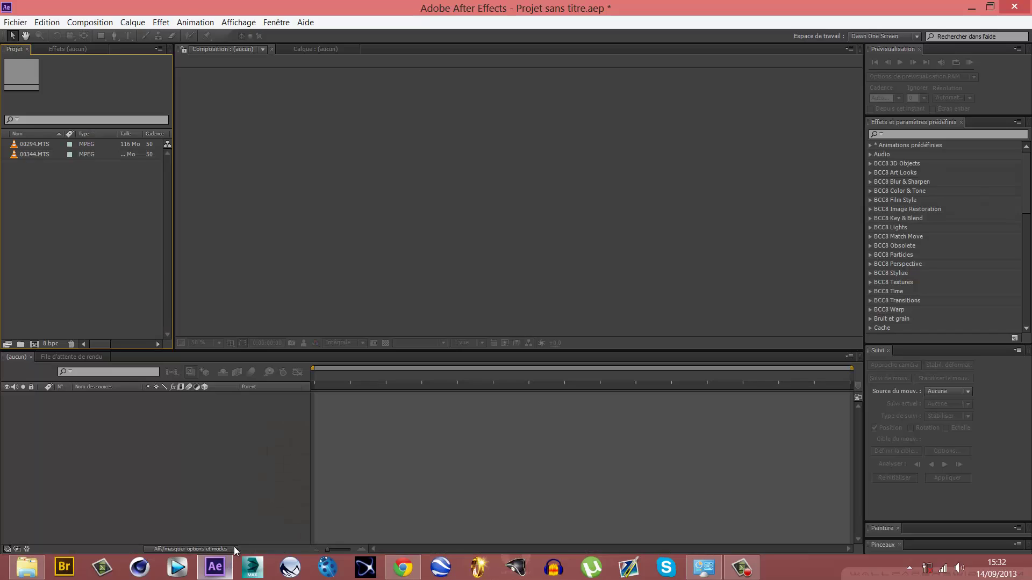
pyautogui.click(32, 154)
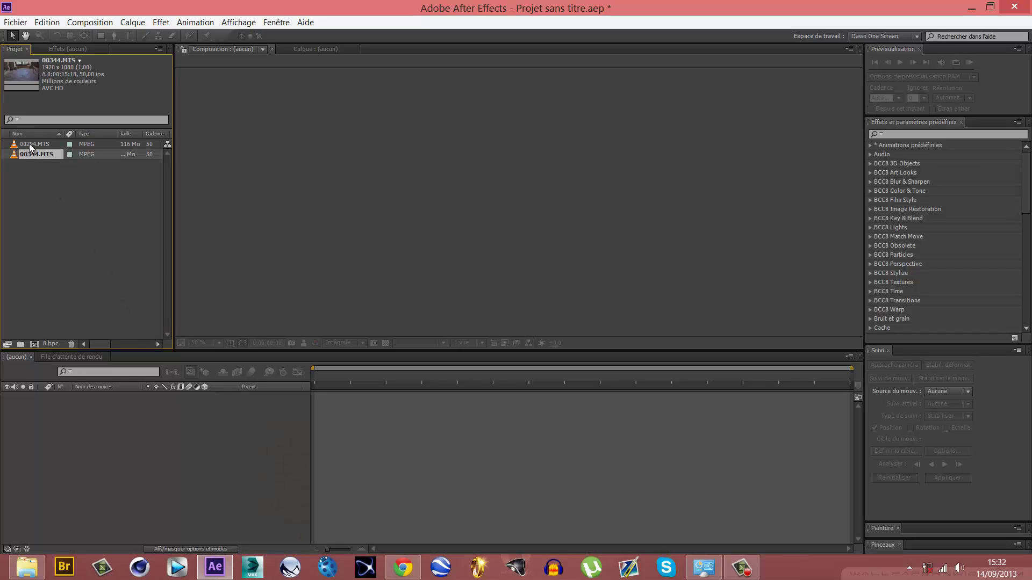
pyautogui.click(29, 143)
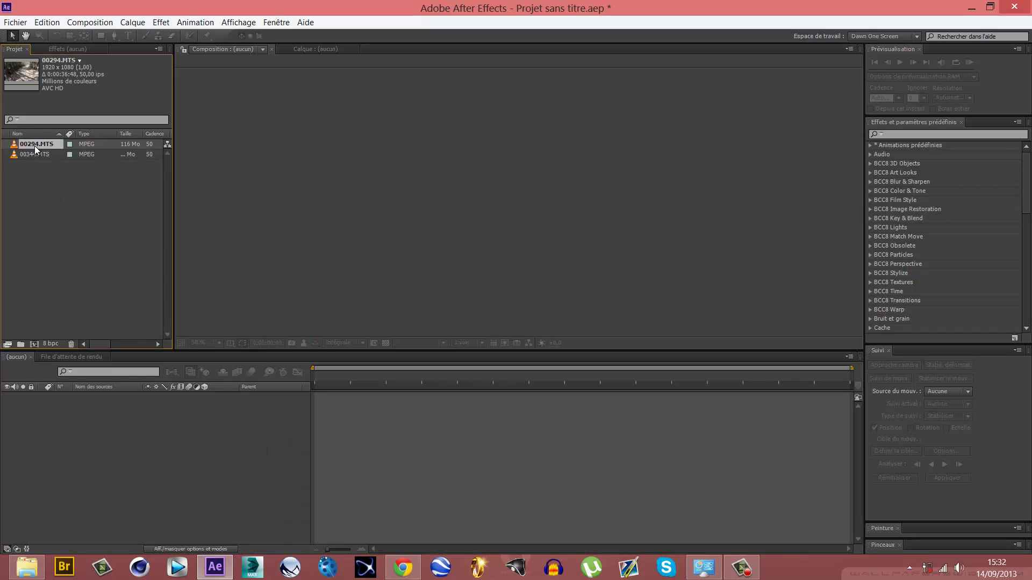
pyautogui.moveTo(36, 144); pyautogui.dragTo(166, 427)
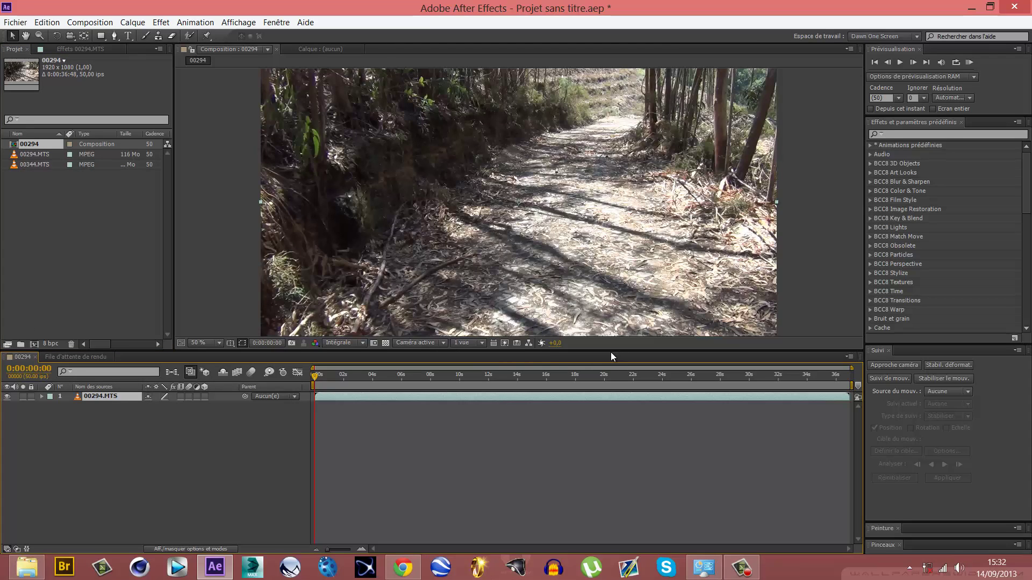
# Enlarge the composition viewer and set its preview resolution to quarter (Un quart)
pyautogui.moveTo(610, 352); pyautogui.dragTo(608, 386)
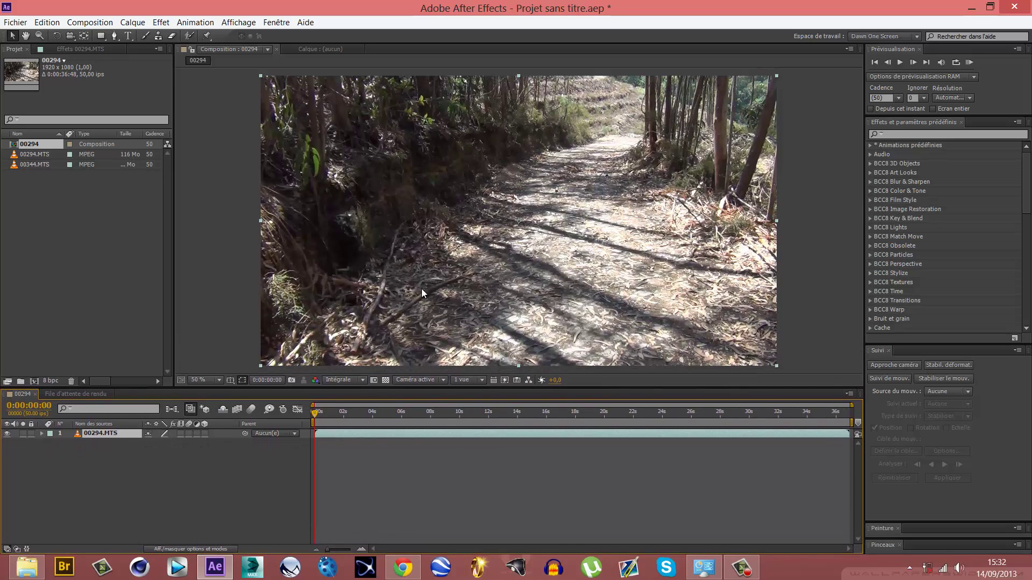
pyautogui.click(342, 379)
pyautogui.click(355, 447)
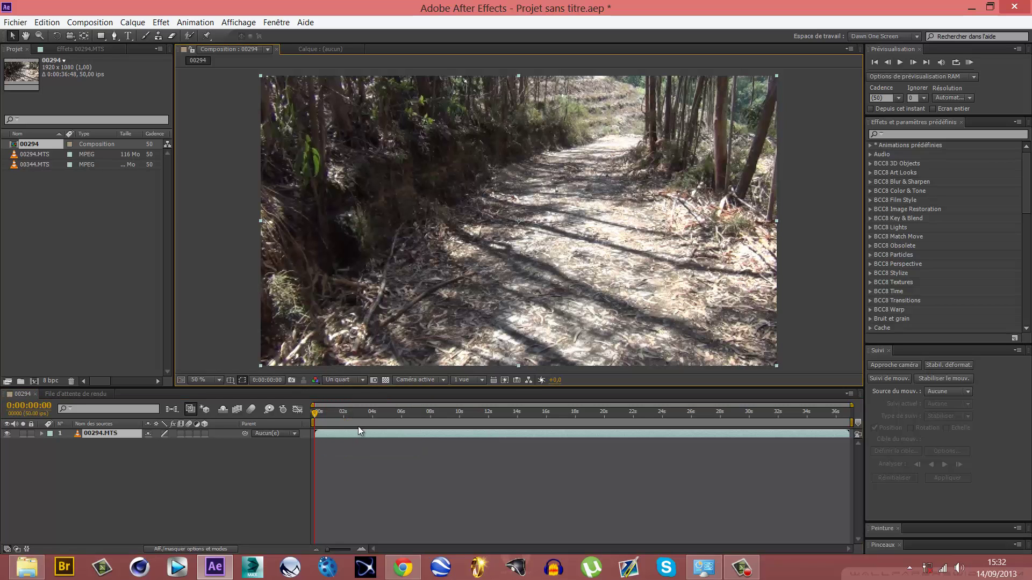
# Set the work area from 0:00:04:37 to 0:00:16:15 and trim the composition to it
pyautogui.moveTo(364, 417)
pyautogui.mouseDown()
pyautogui.moveTo(401, 424)
pyautogui.moveTo(382, 427)
pyautogui.mouseUp()
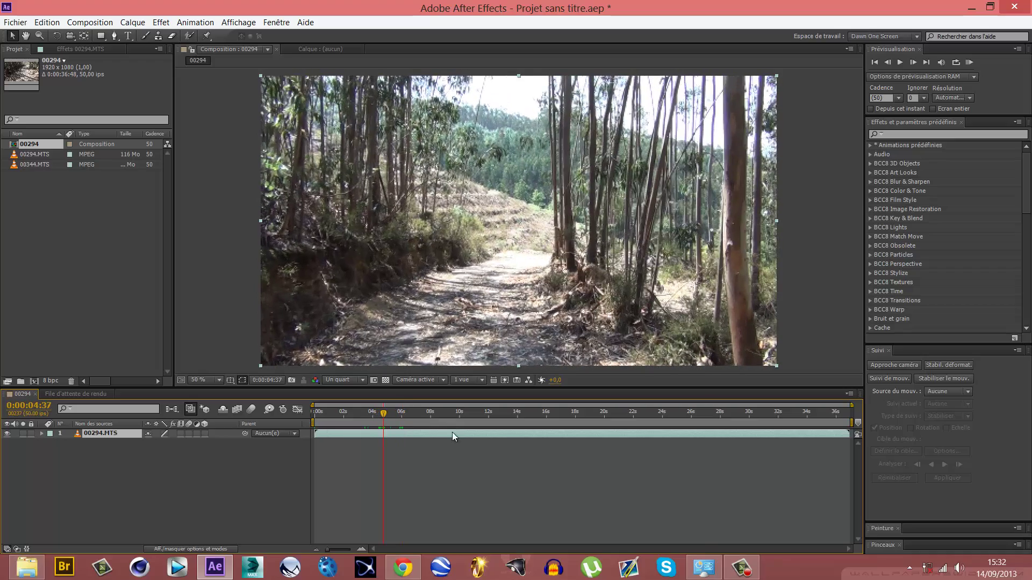
pyautogui.press('b')
pyautogui.moveTo(385, 415); pyautogui.dragTo(551, 437)
pyautogui.press('n')
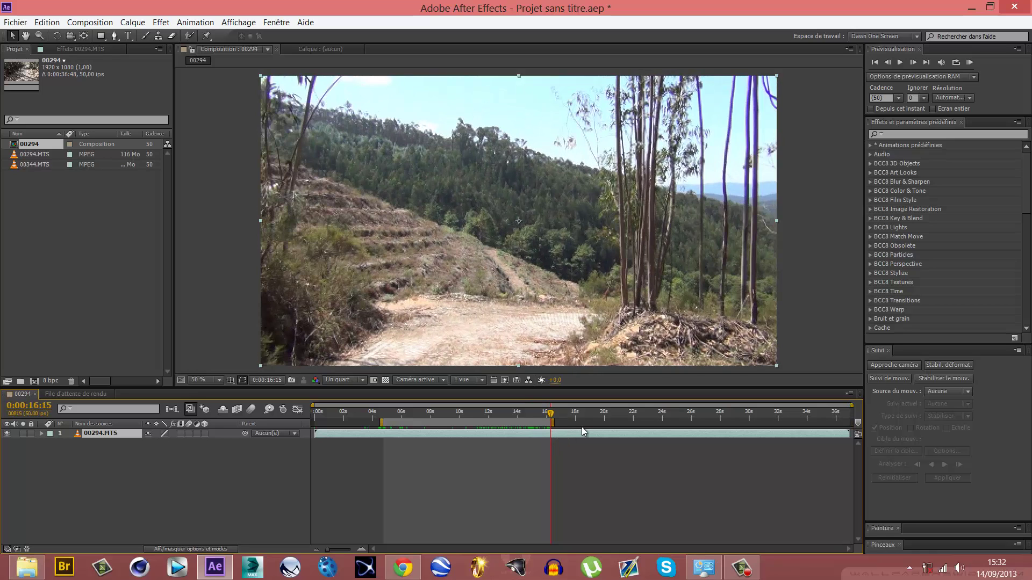
pyautogui.rightClick(515, 417)
pyautogui.click(535, 459)
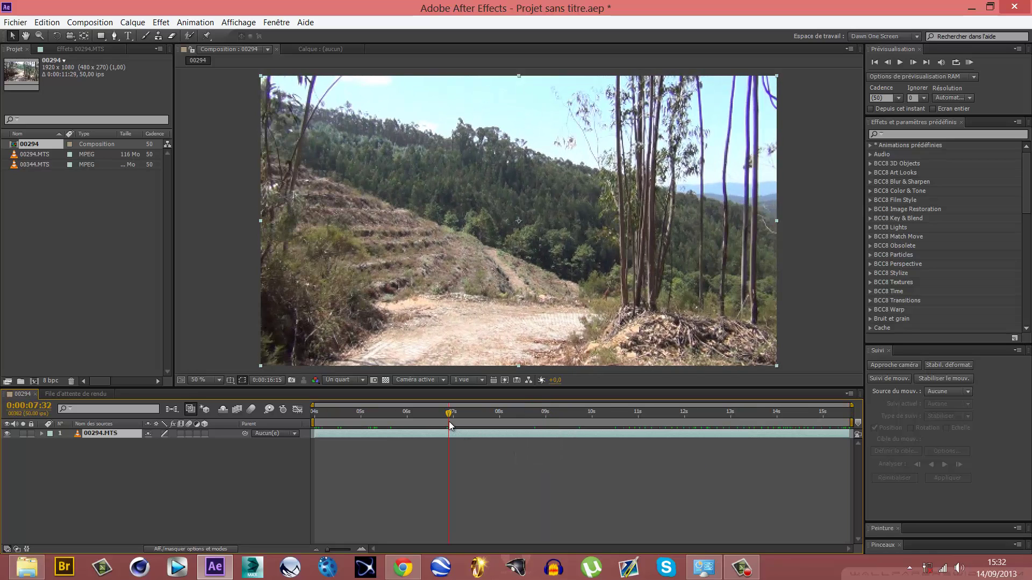
# Find the 3D camera tracker effect (Suivi de la caméra 3D) with "sui" and apply it to the 00294.MTS layer
pyautogui.moveTo(447, 418); pyautogui.dragTo(332, 423)
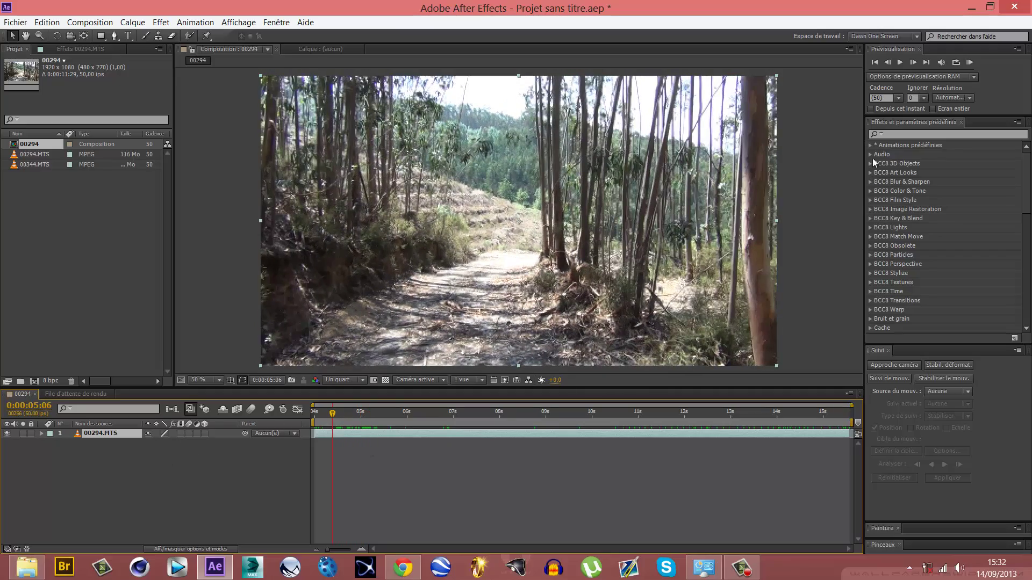
pyautogui.click(903, 134)
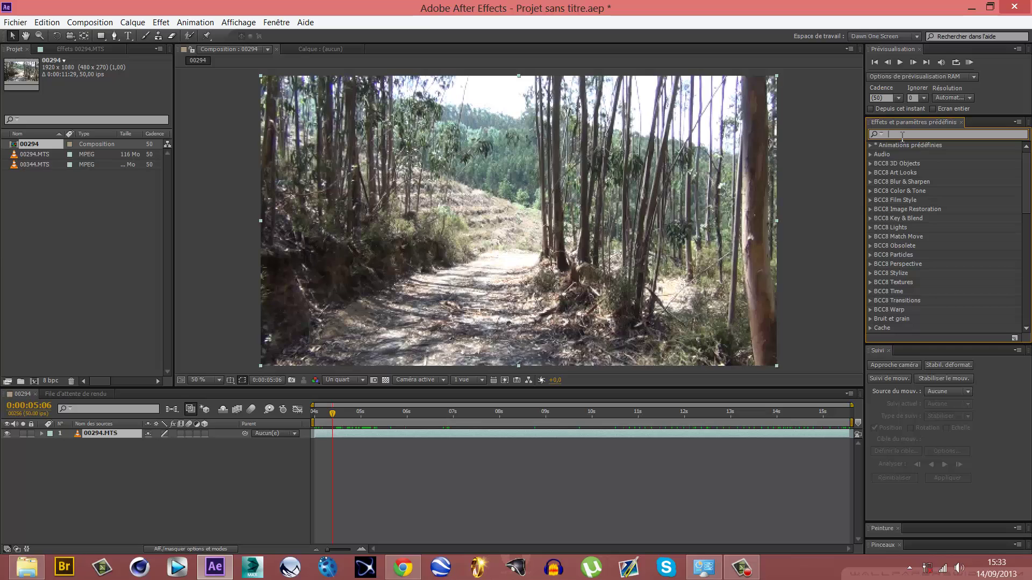
pyautogui.write('sui')
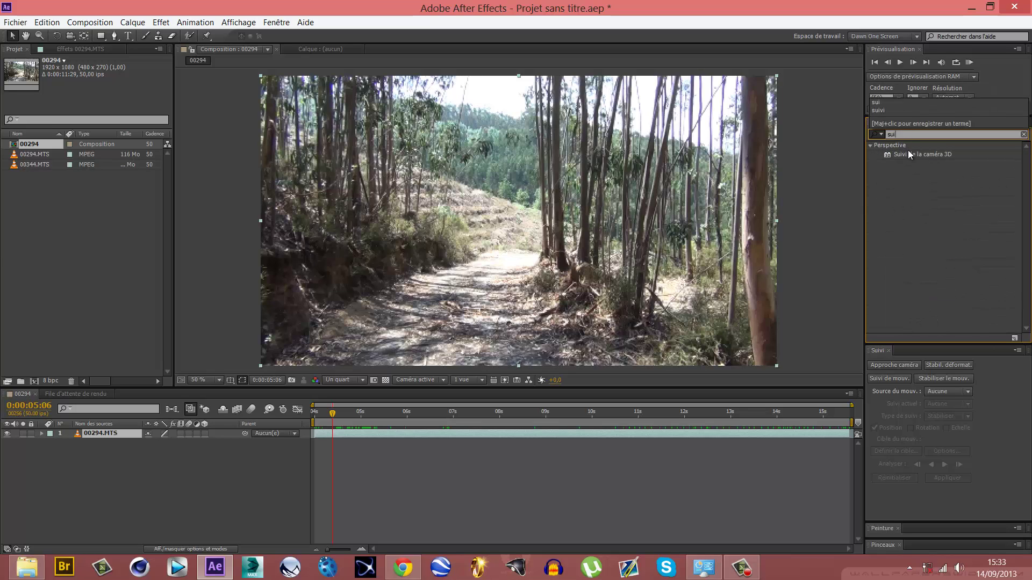
pyautogui.click(920, 155)
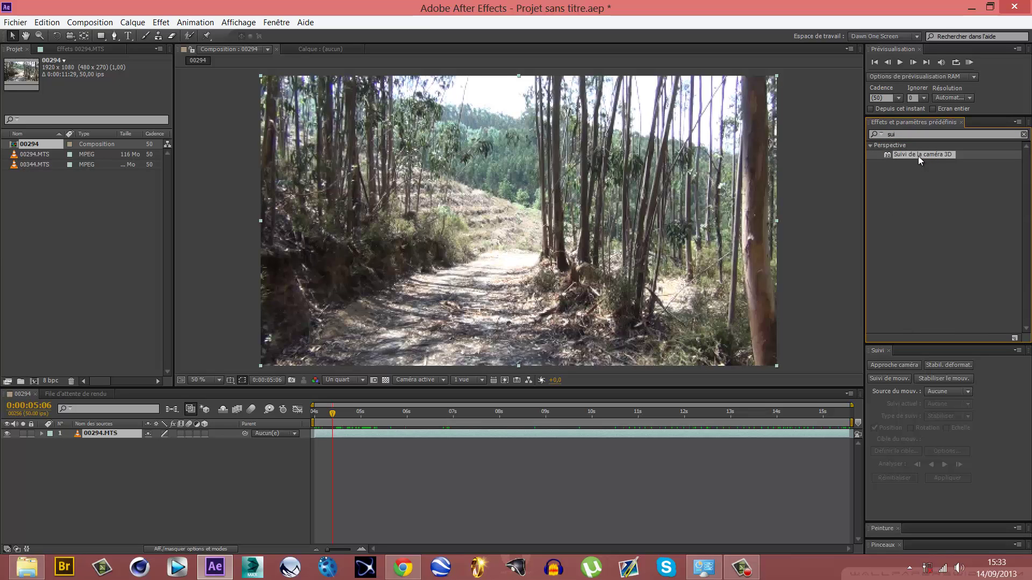
pyautogui.moveTo(917, 156); pyautogui.dragTo(113, 433)
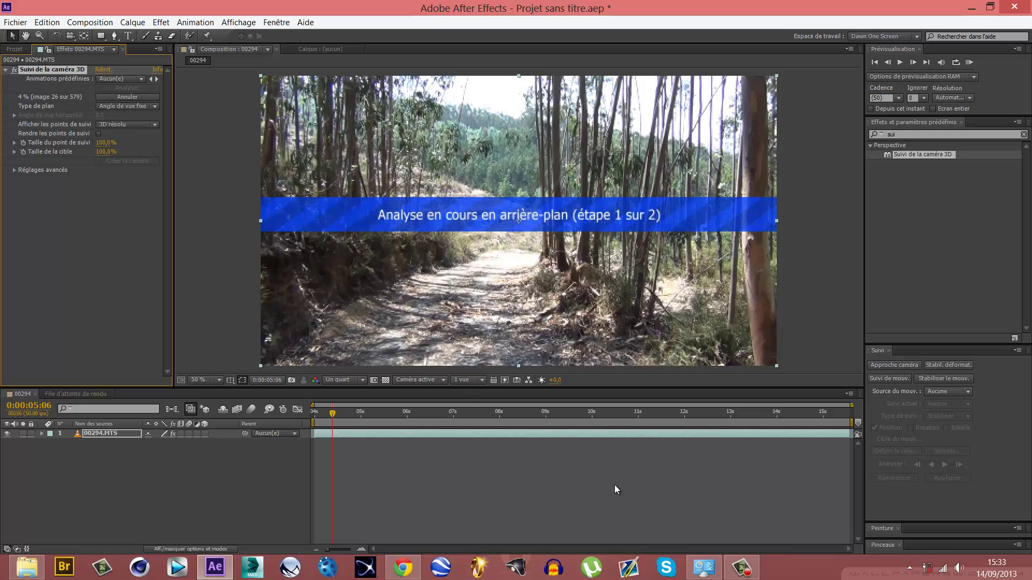
pyautogui.click(741, 566)
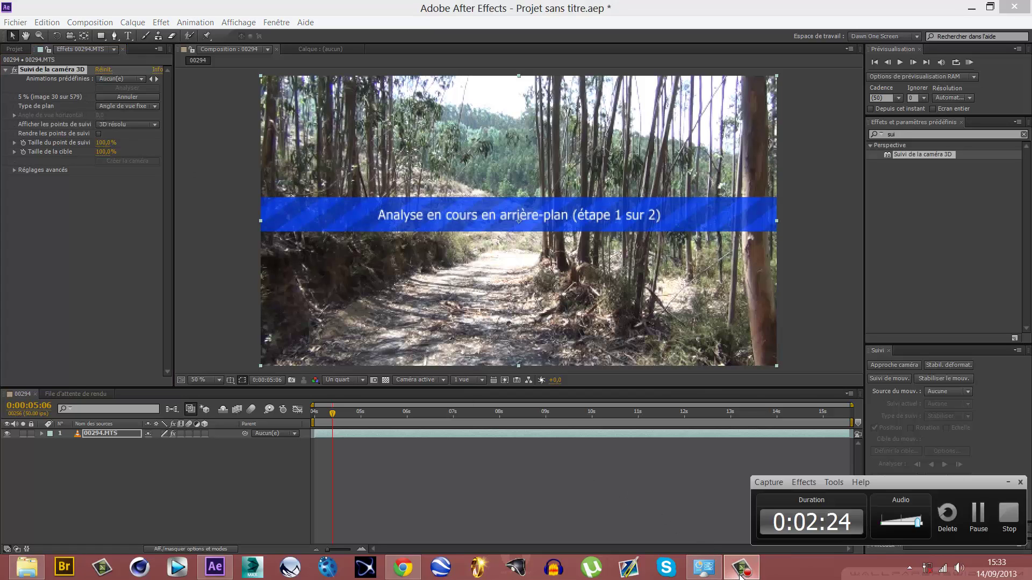
pyautogui.click(978, 519)
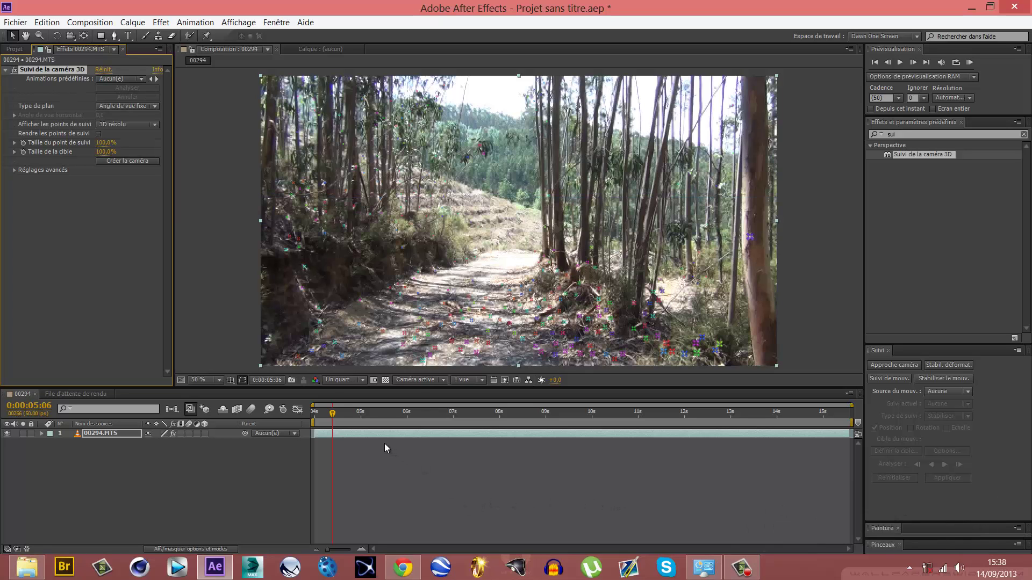
# Set the preview resolution to full (Intégrale) and scrub through the shot to inspect the track points
pyautogui.click(344, 380)
pyautogui.click(353, 412)
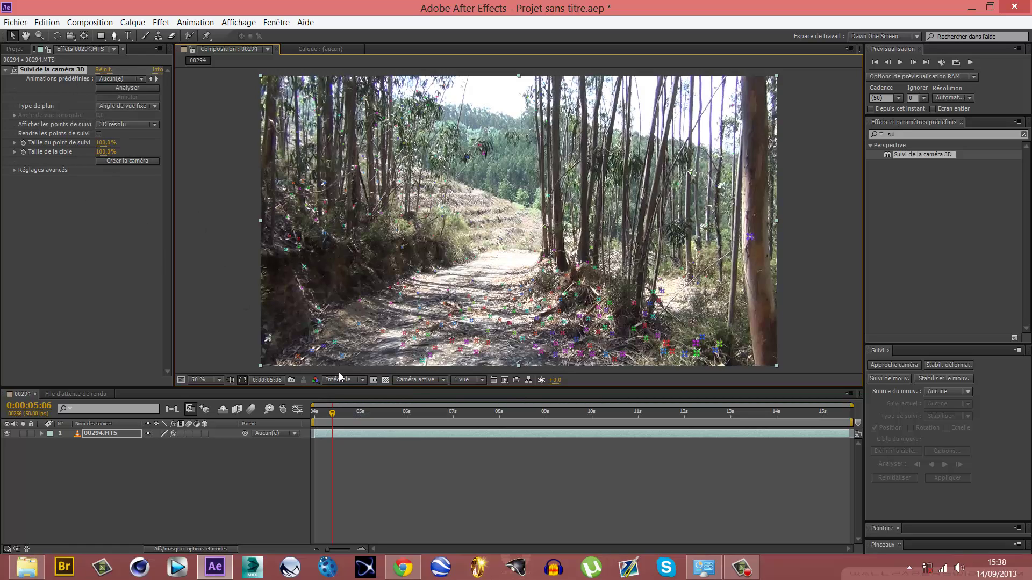
pyautogui.moveTo(334, 419); pyautogui.dragTo(640, 420)
pyautogui.moveTo(541, 422); pyautogui.dragTo(572, 443)
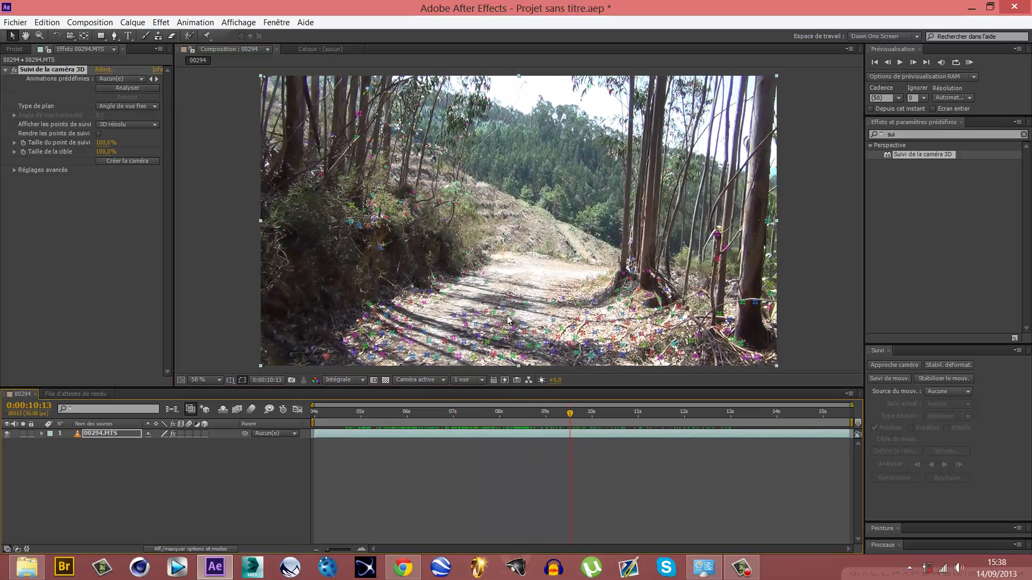
# At 0:00:11:18, create a null and a camera from a track point on the left edge of the path
pyautogui.moveTo(569, 416); pyautogui.dragTo(610, 486)
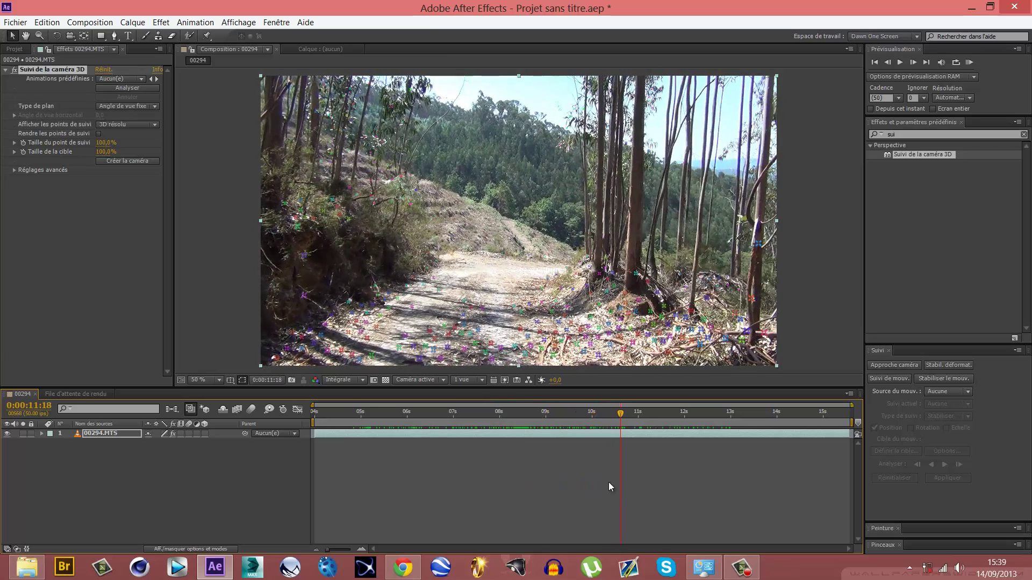
pyautogui.rightClick(390, 311)
pyautogui.click(423, 344)
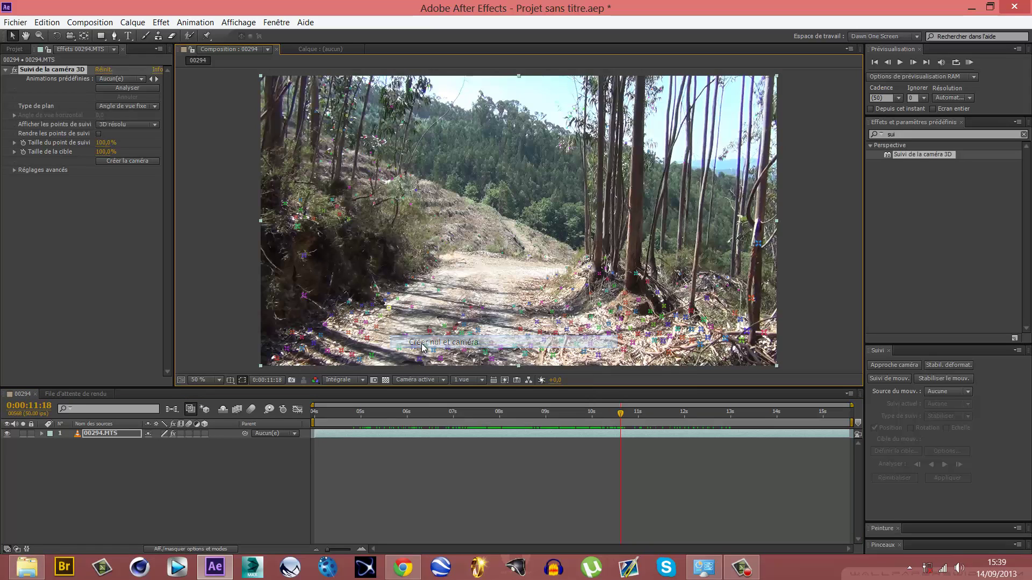
pyautogui.click(113, 433)
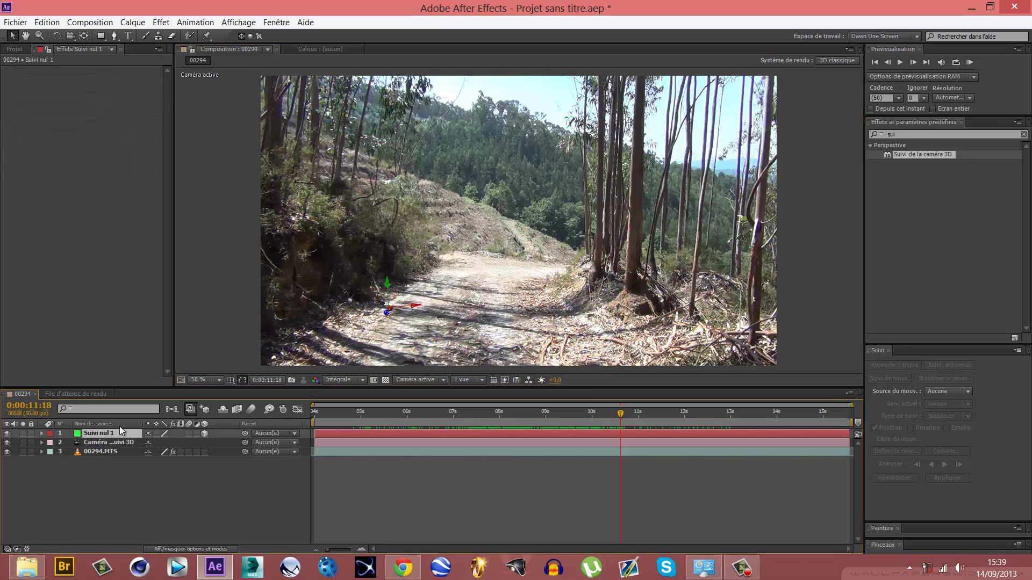
# Scrub through the timeline to check how the tracking null follows the ground, and deselect it
pyautogui.moveTo(622, 421); pyautogui.dragTo(491, 459)
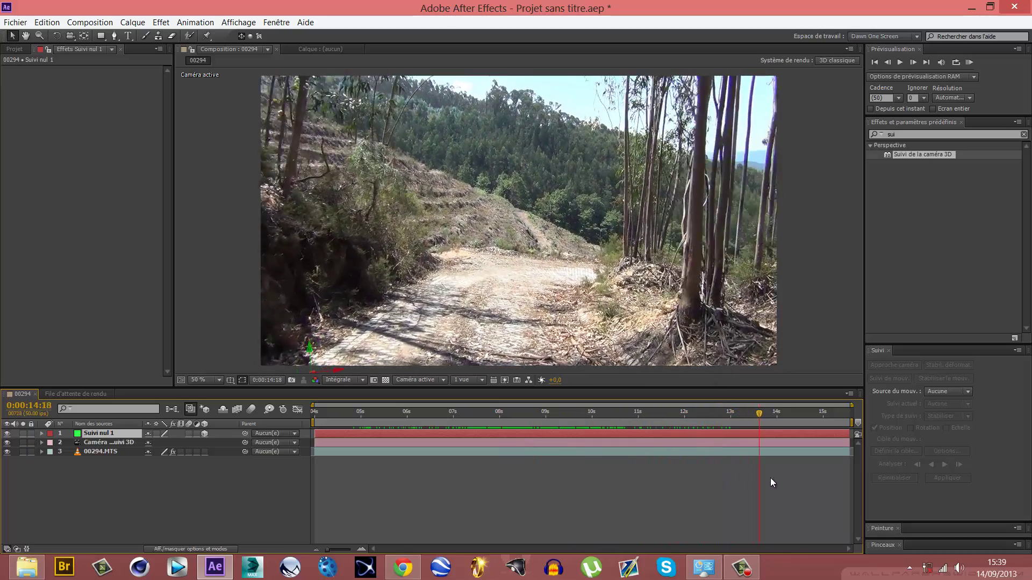
pyautogui.moveTo(786, 479); pyautogui.dragTo(340, 480)
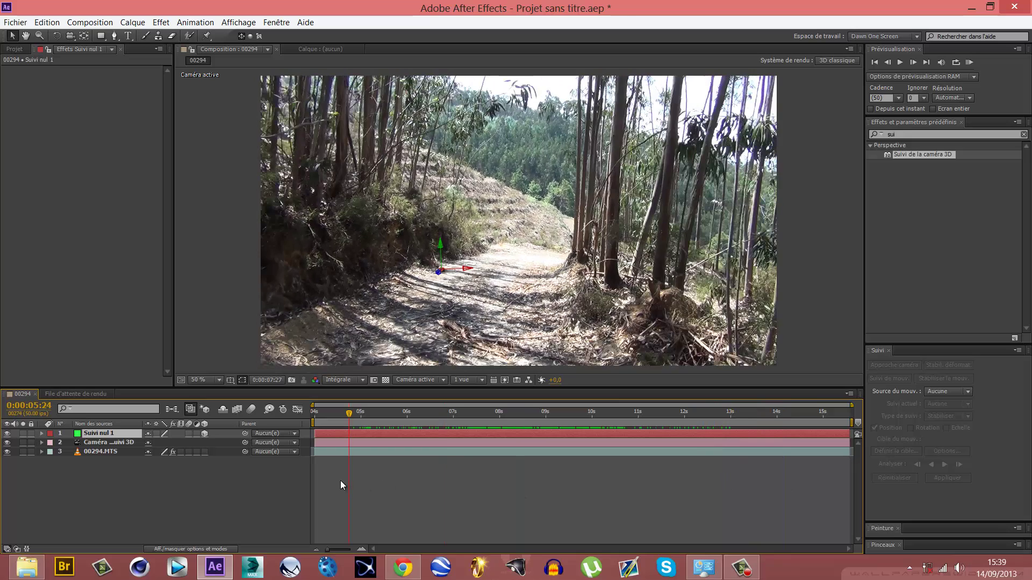
pyautogui.click(155, 492)
# Add the 00344.MTS footage to the composition as the top layer, above the tracking null
pyautogui.click(14, 49)
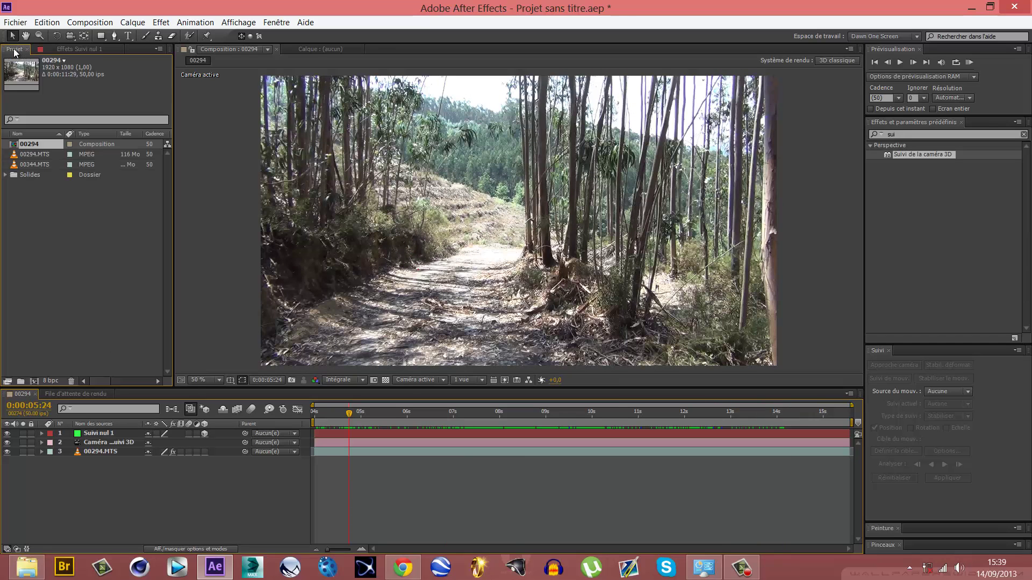
pyautogui.click(33, 164)
pyautogui.moveTo(36, 157); pyautogui.dragTo(111, 430)
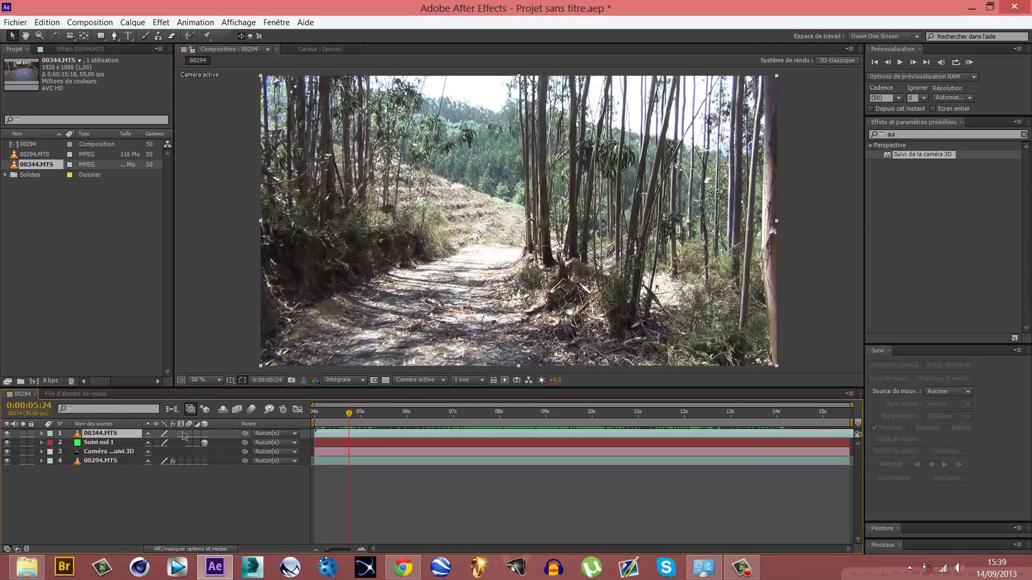
# Split the 00344.MTS layer at 0:00:09:38 and select the part before the split
pyautogui.moveTo(358, 412); pyautogui.dragTo(546, 421)
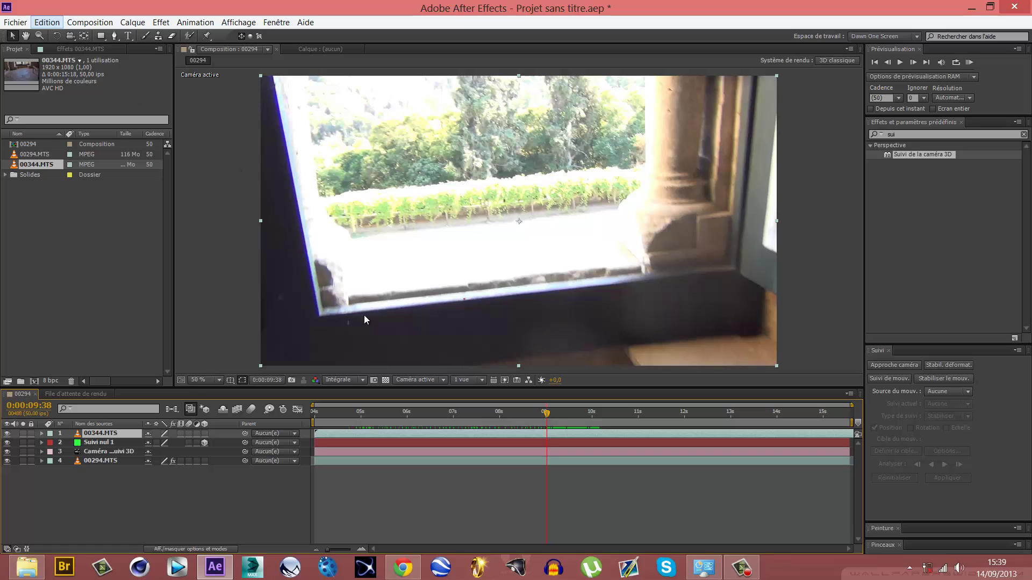
pyautogui.click(49, 24)
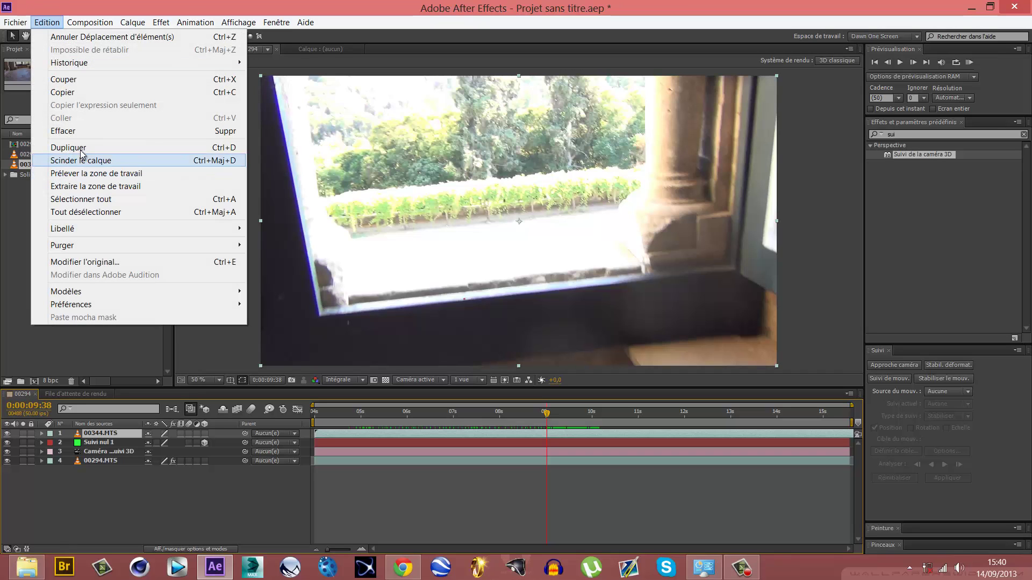
pyautogui.click(89, 161)
pyautogui.click(454, 443)
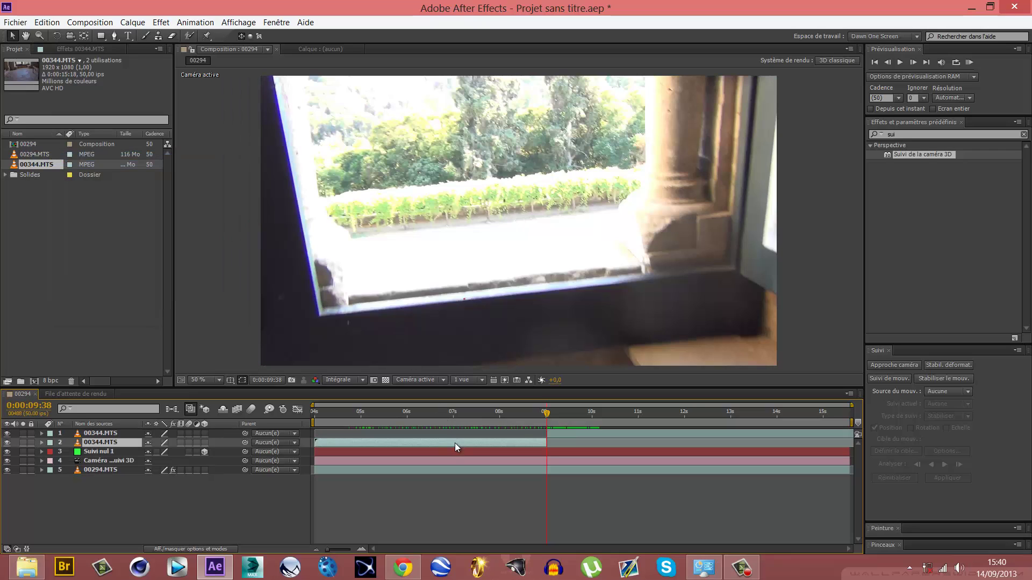
# Delete the 00344.MTS part before the split and queue the frame at 0:00:09:38 to be saved as an image file
pyautogui.press('Delete')
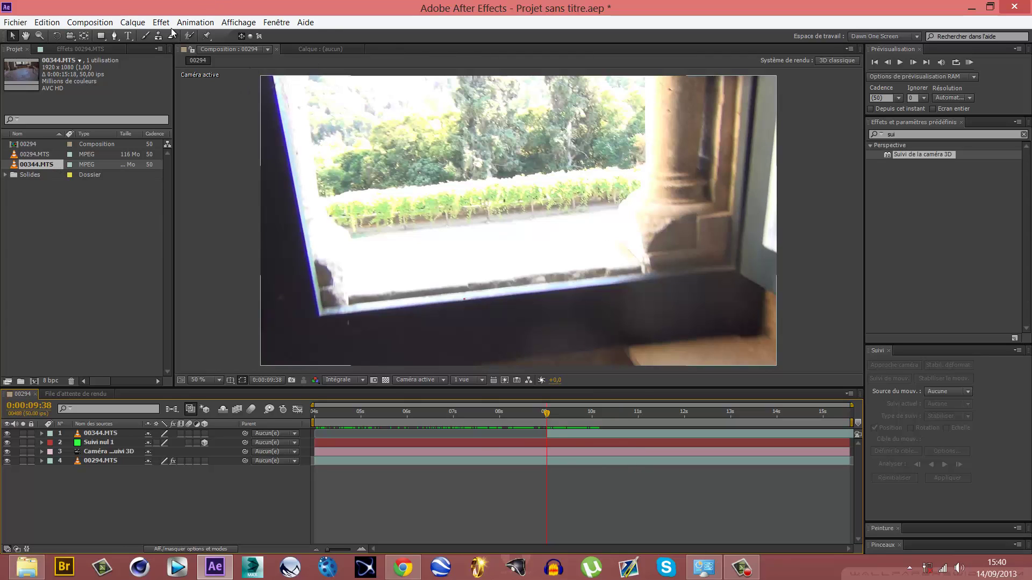
pyautogui.click(86, 23)
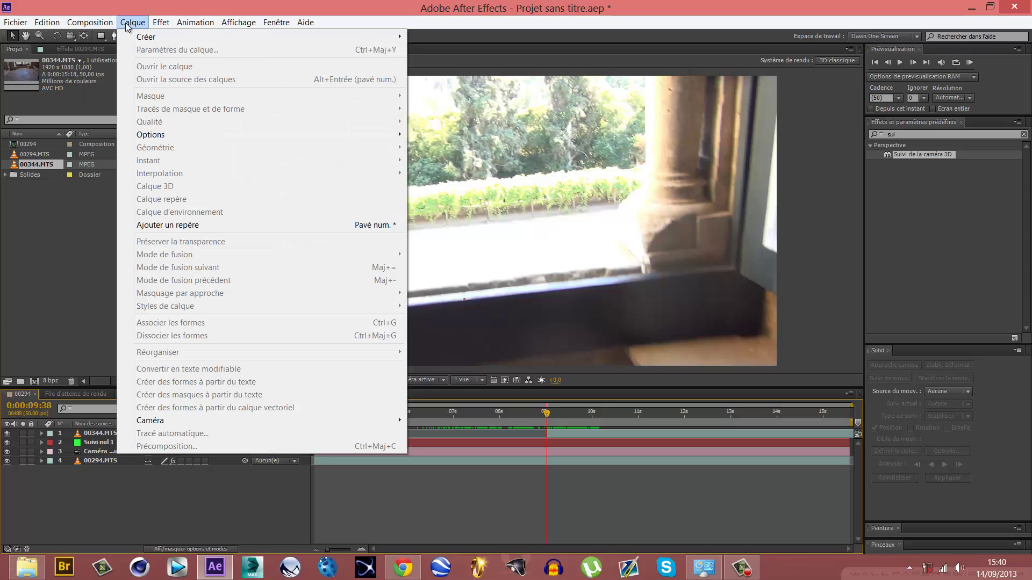
pyautogui.moveTo(37, 26)
pyautogui.moveTo(76, 21)
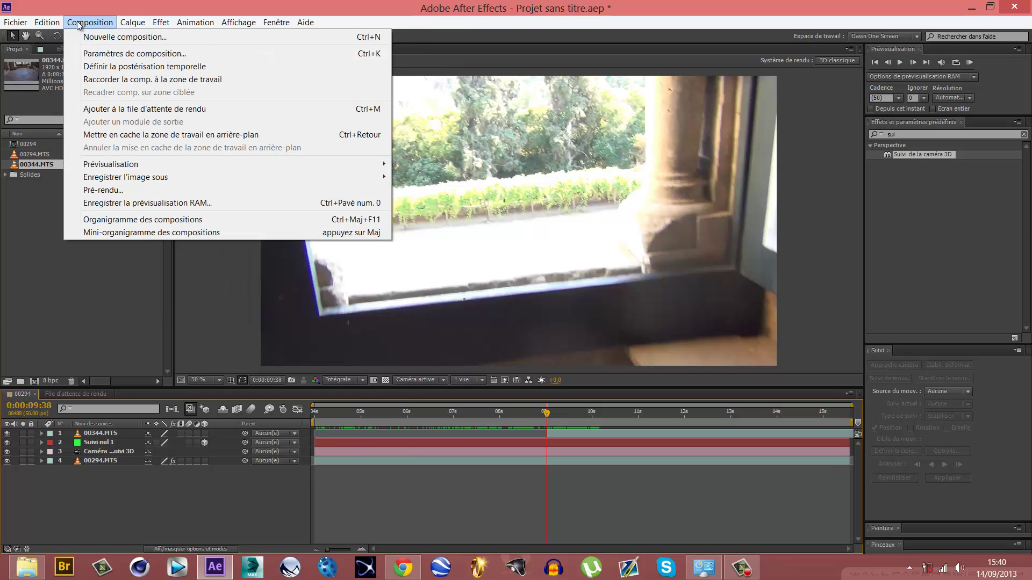
pyautogui.moveTo(147, 179)
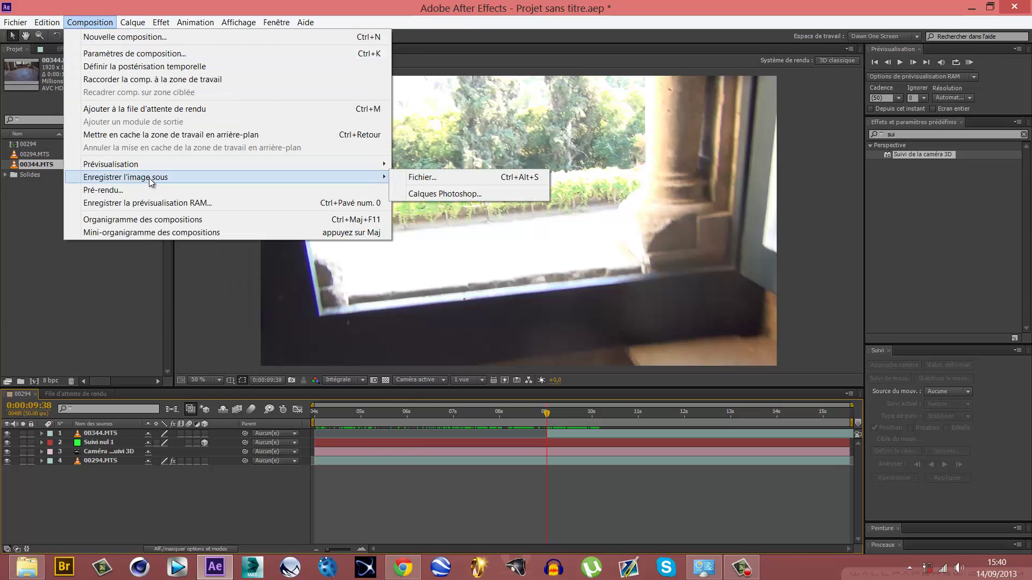
pyautogui.click(434, 180)
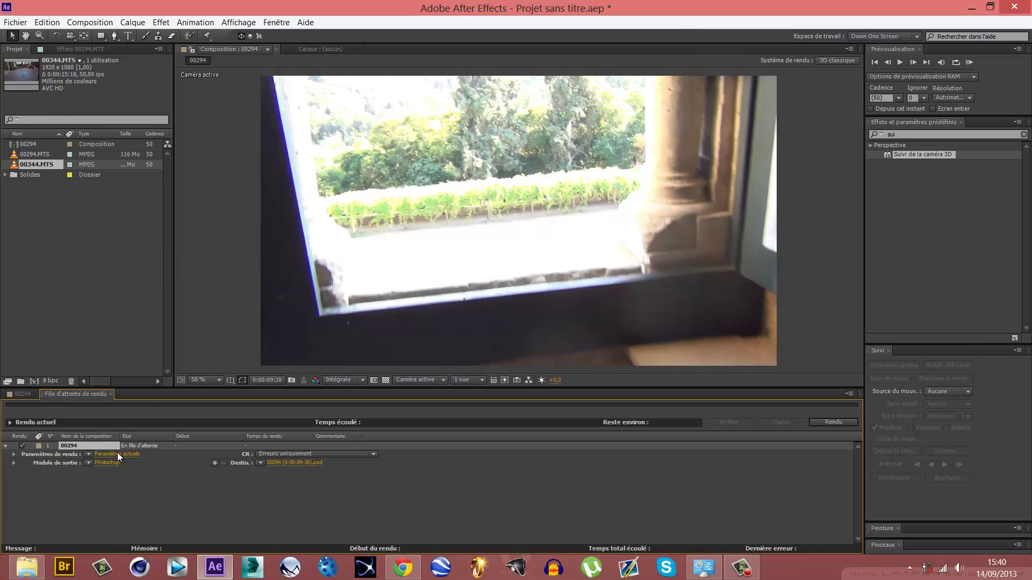
# Set the output module format to Séquence JPEG and render the queued frame
pyautogui.click(108, 462)
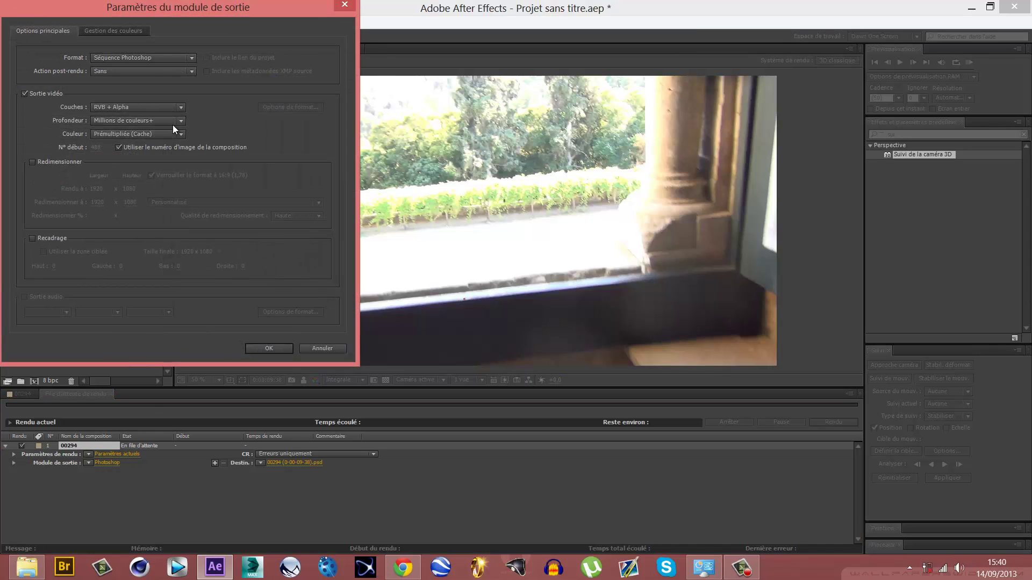
pyautogui.click(143, 60)
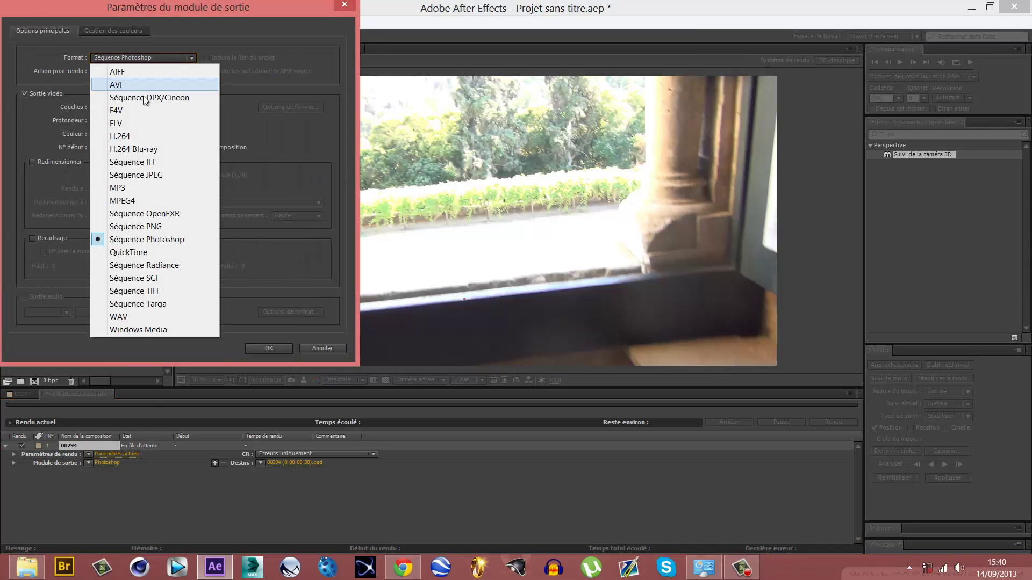
pyautogui.click(146, 176)
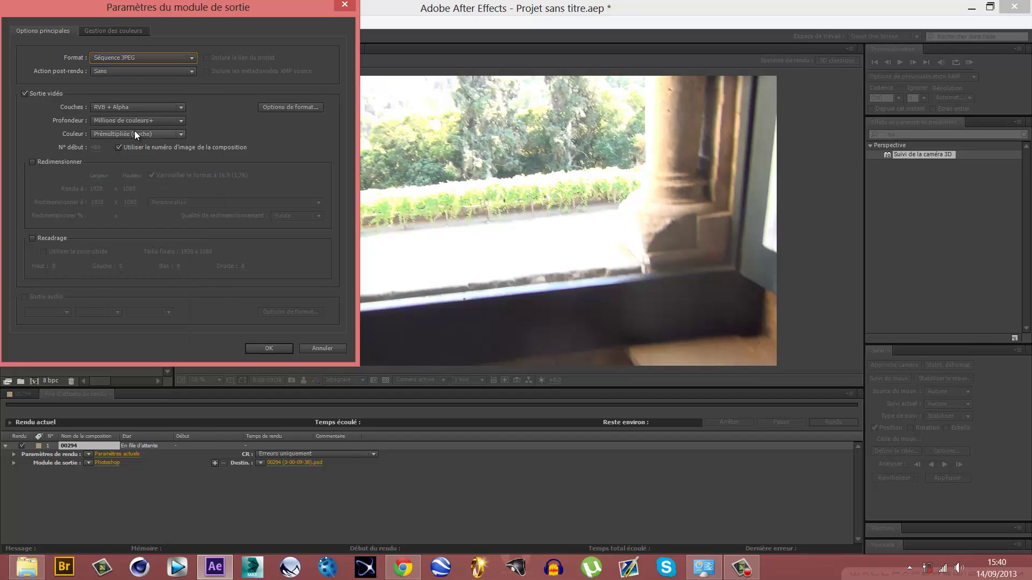
pyautogui.click(268, 346)
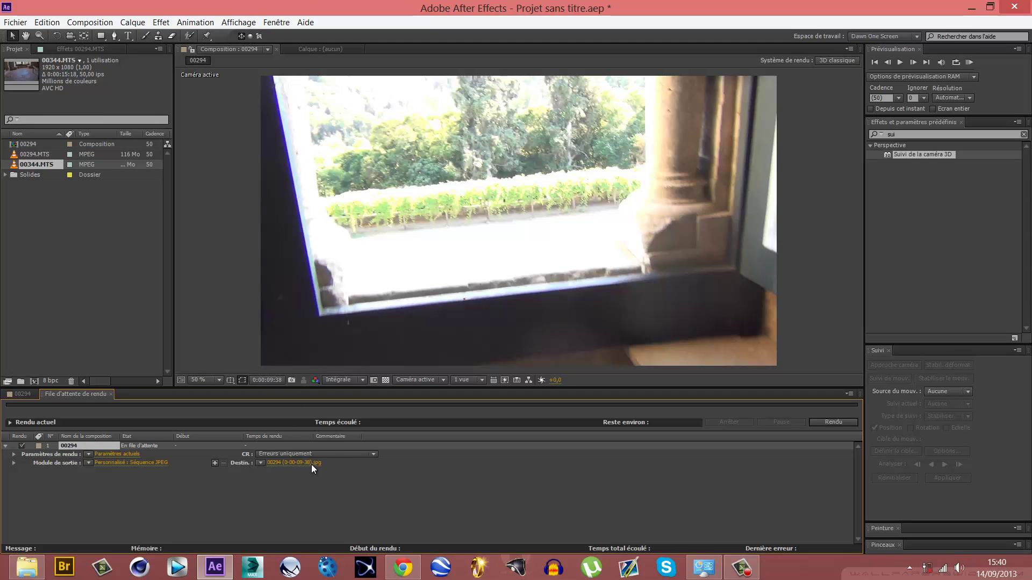
pyautogui.click(824, 420)
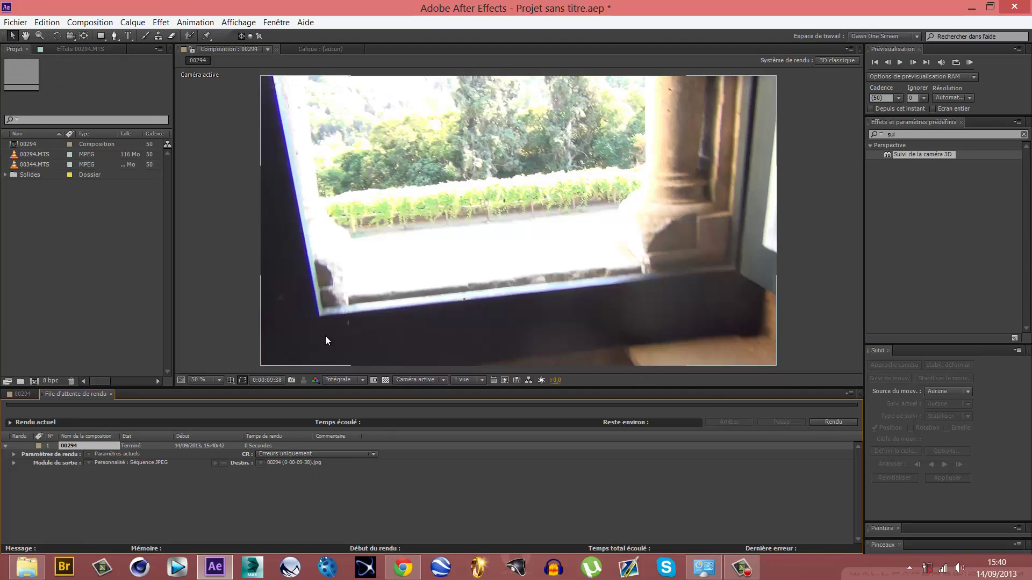
pyautogui.click(35, 394)
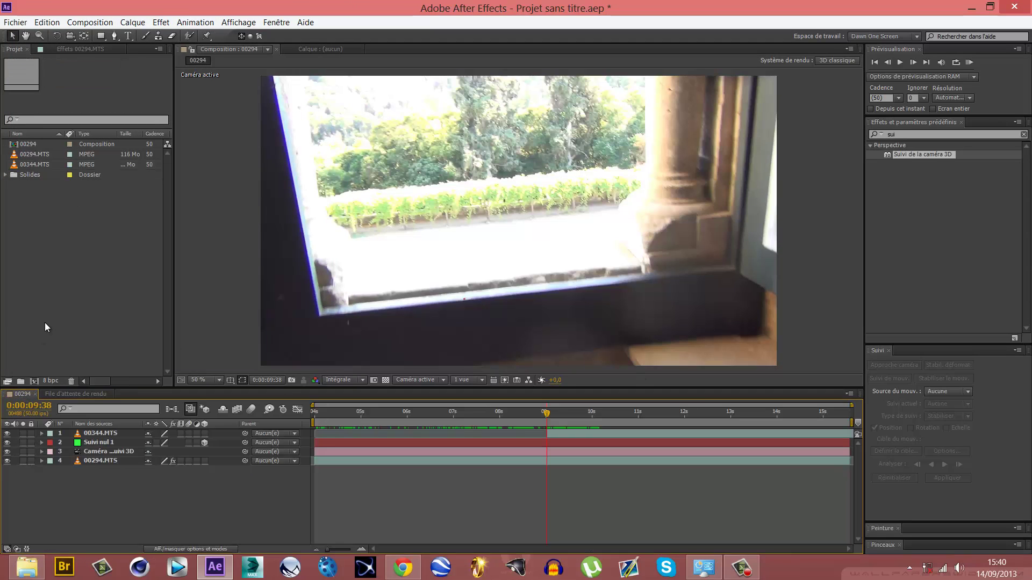
pyautogui.doubleClick(66, 278)
pyautogui.click(40, 142)
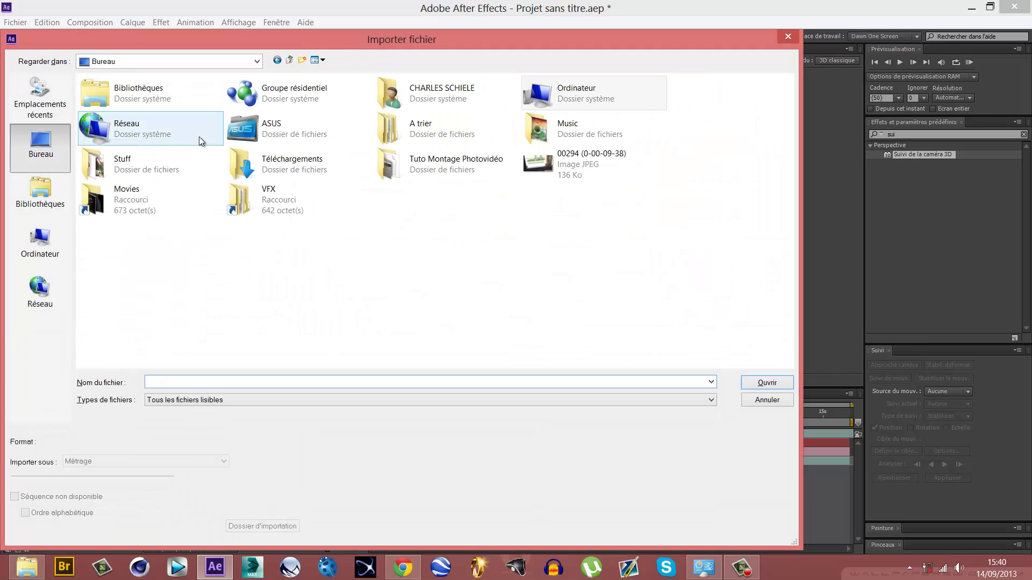
pyautogui.doubleClick(552, 158)
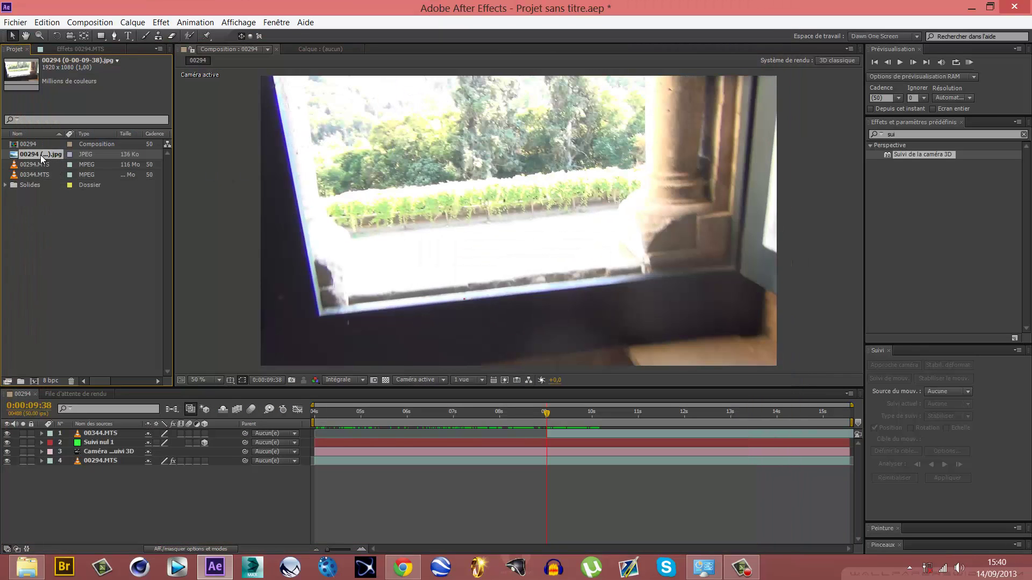
pyautogui.moveTo(60, 185); pyautogui.dragTo(161, 434)
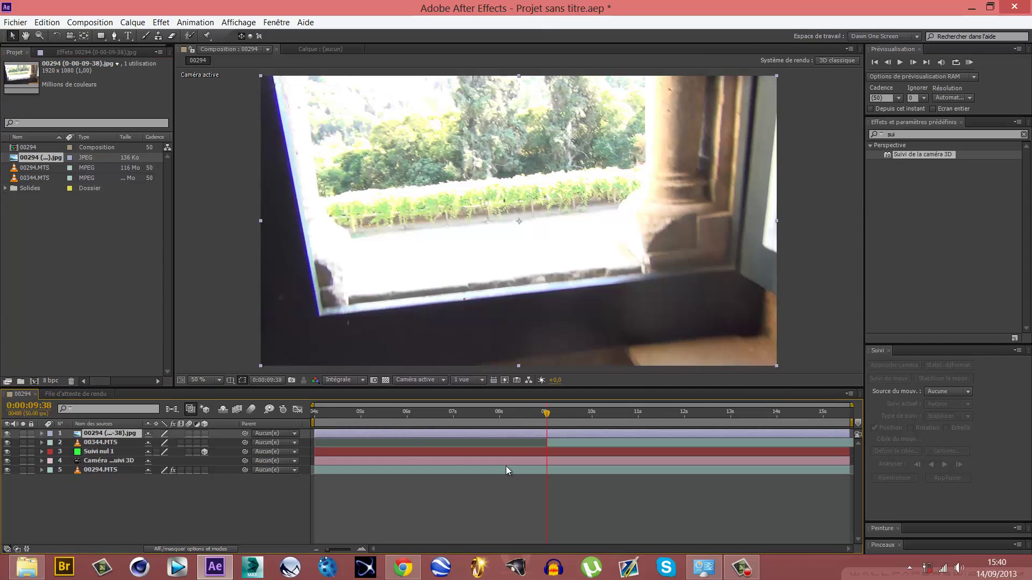
# Hide the 00344.MTS layer and slide its clip near the timeline's end, and delay the still image layer's start
pyautogui.click(567, 441)
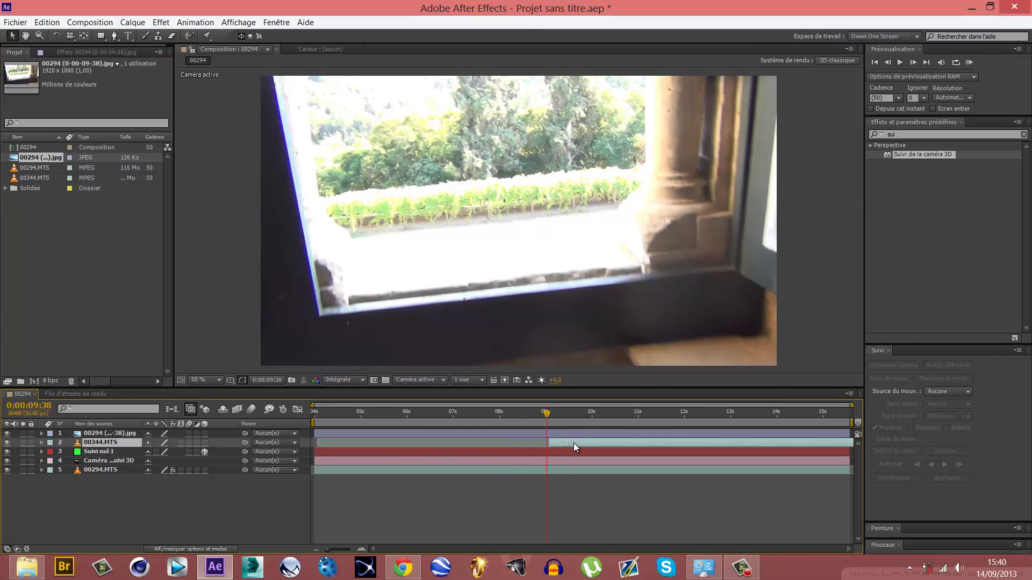
pyautogui.moveTo(567, 444); pyautogui.dragTo(556, 443)
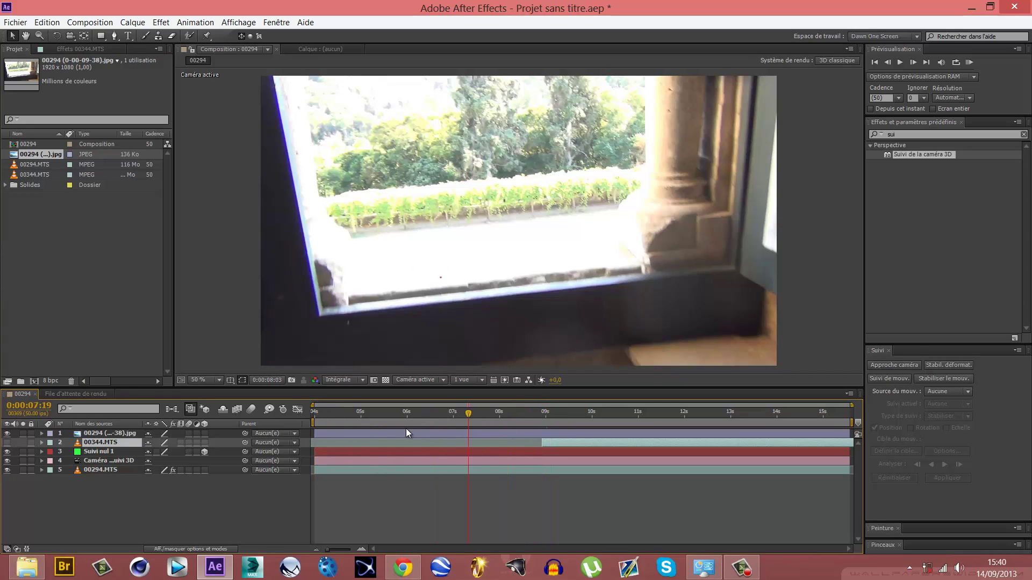
pyautogui.moveTo(378, 433); pyautogui.dragTo(582, 436)
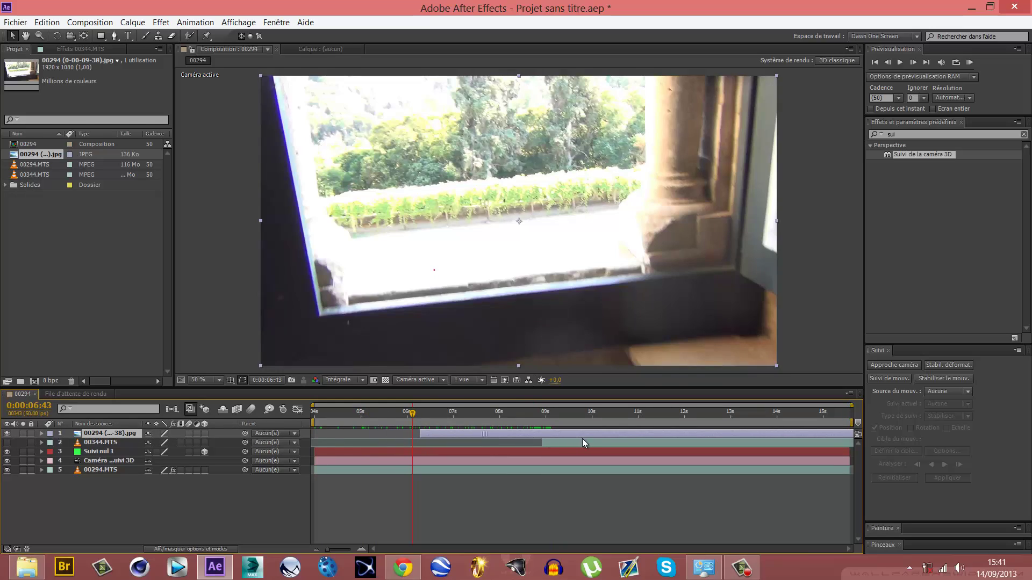
pyautogui.press('space')
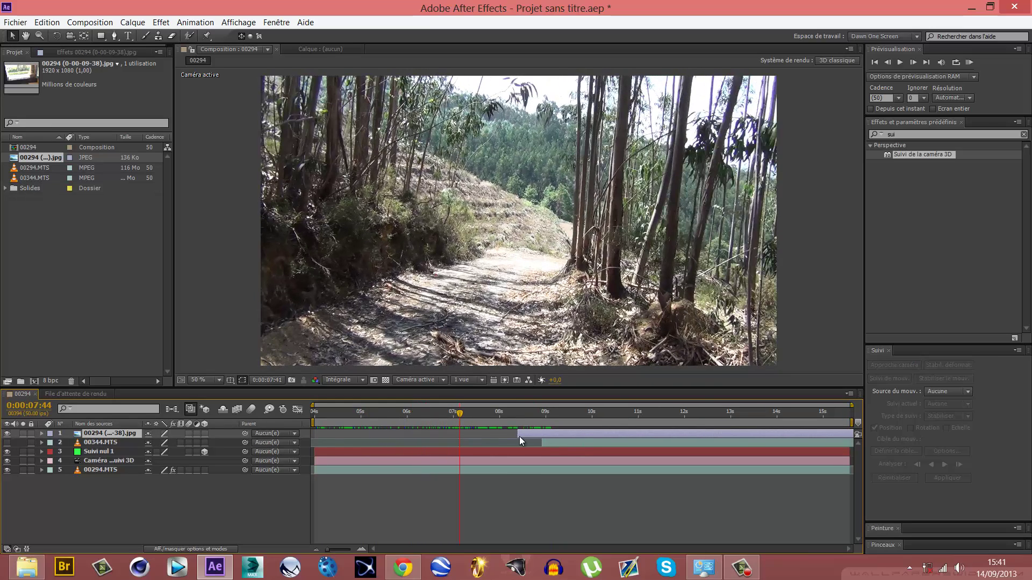
pyautogui.click(554, 443)
pyautogui.moveTo(555, 443); pyautogui.dragTo(838, 457)
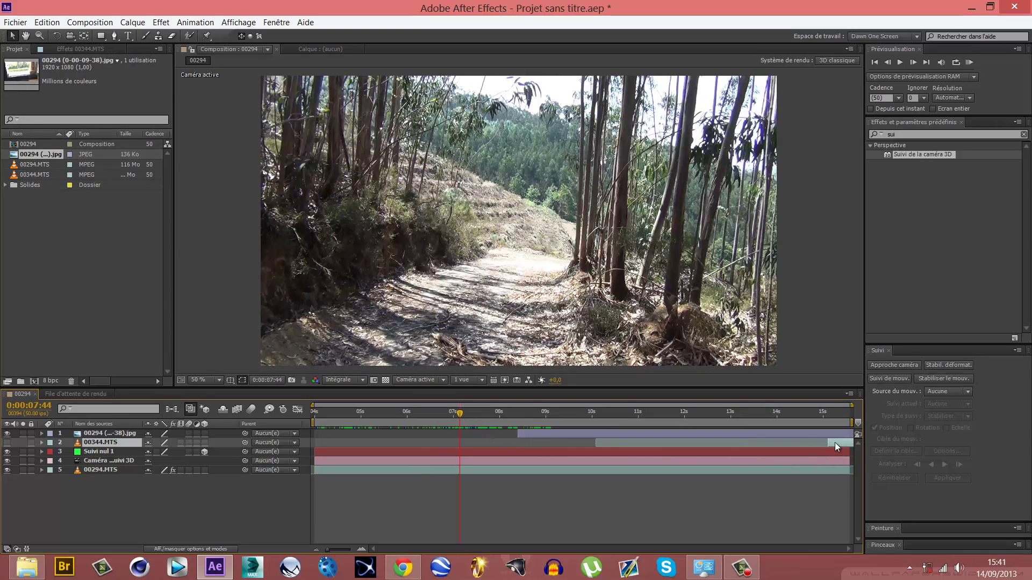
# Make the still image layer 3D at 0:00:09:27 and slide it back to cover the visible start of the timeline
pyautogui.moveTo(468, 417); pyautogui.dragTo(532, 437)
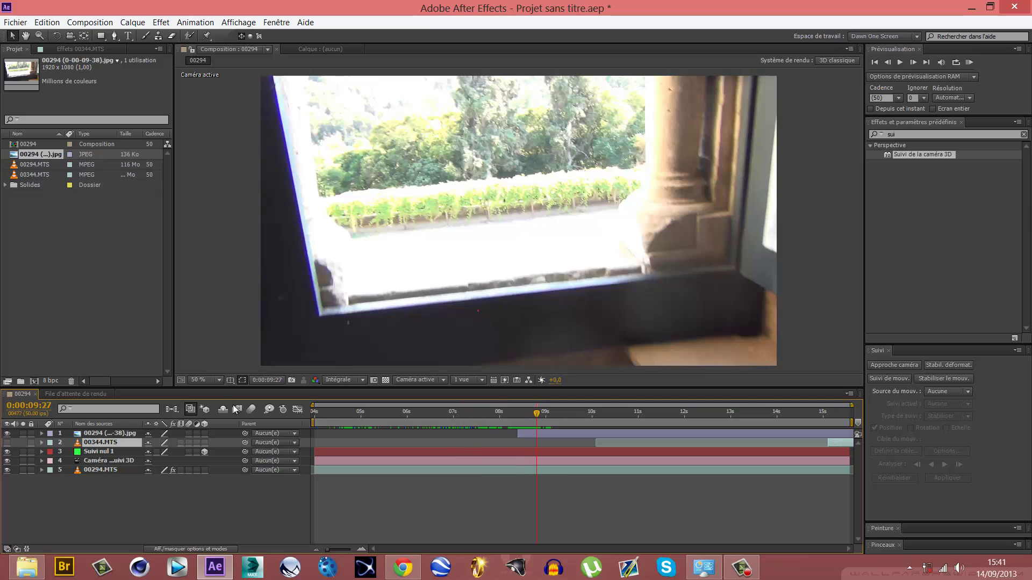
pyautogui.click(108, 433)
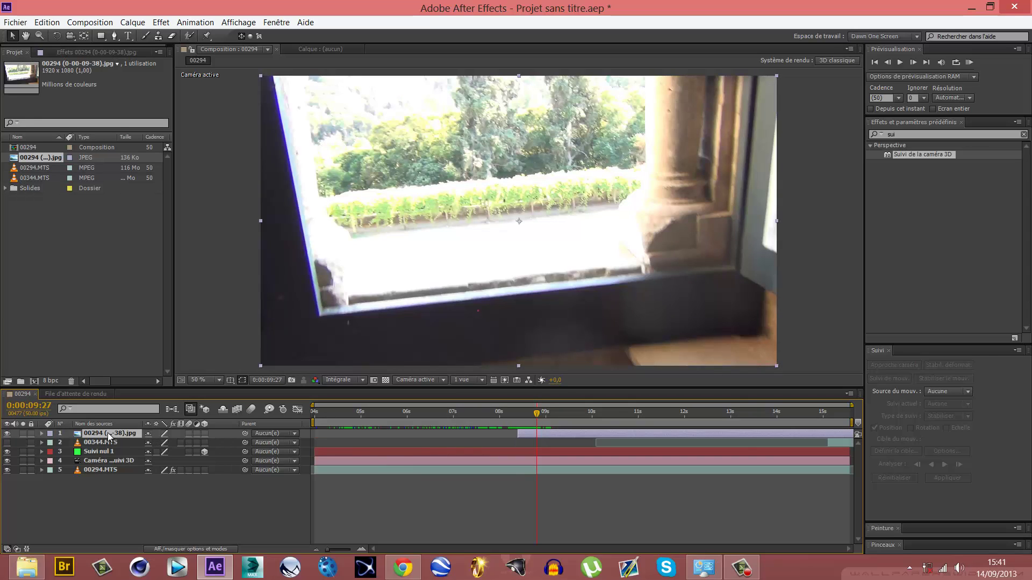
pyautogui.click(204, 434)
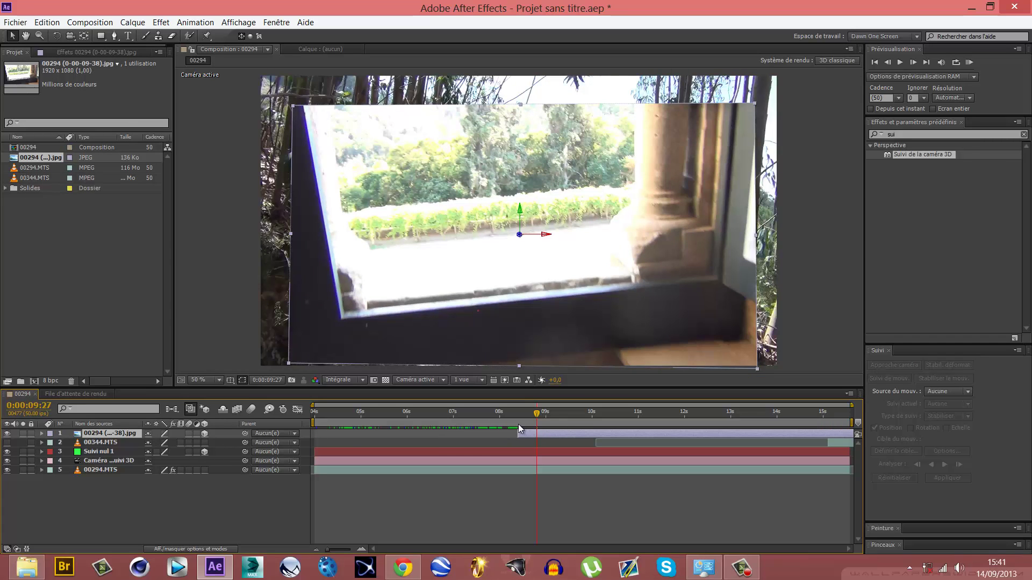
pyautogui.moveTo(534, 416); pyautogui.dragTo(350, 439)
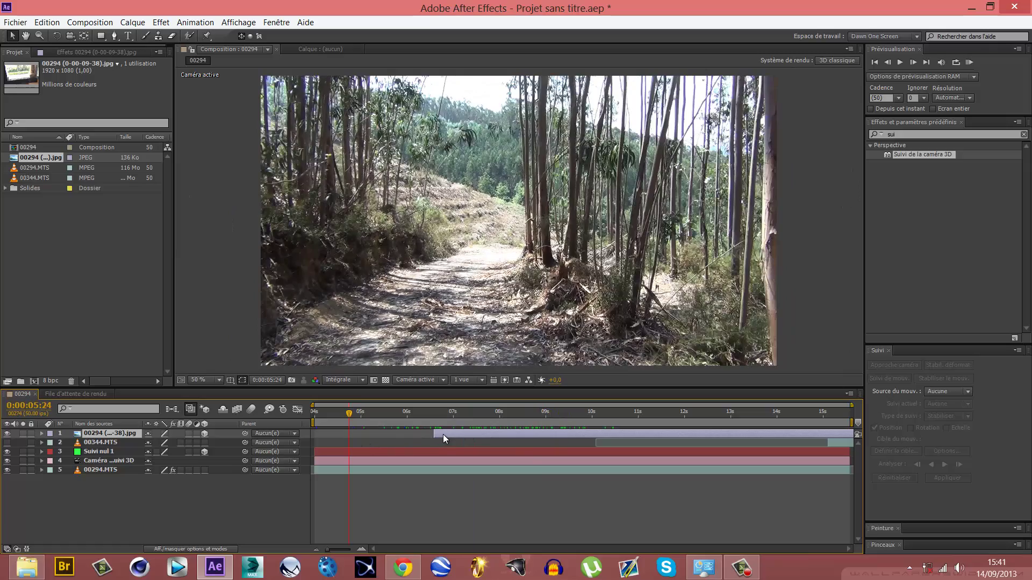
pyautogui.moveTo(328, 418); pyautogui.dragTo(362, 420)
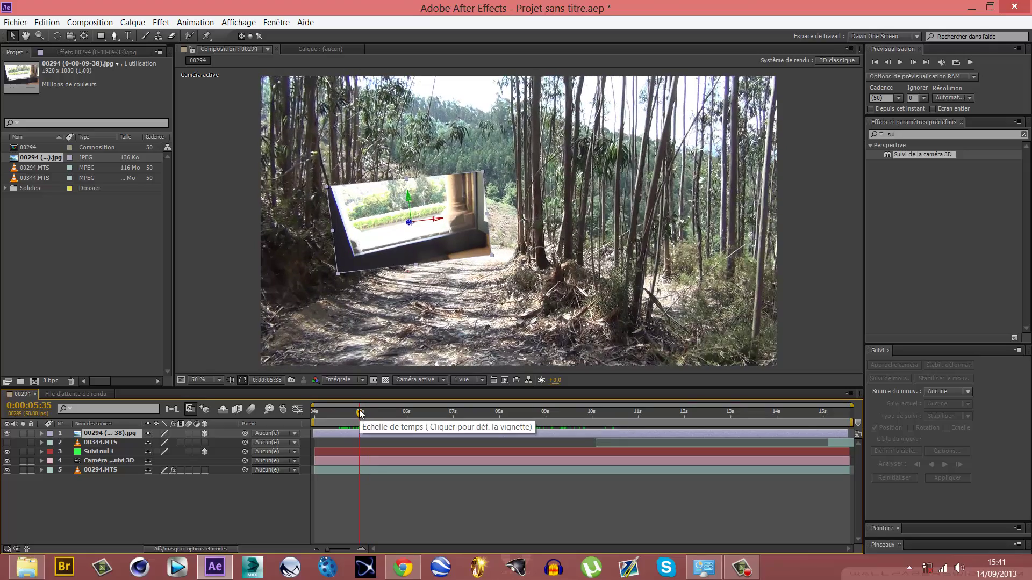
pyautogui.moveTo(360, 418); pyautogui.dragTo(546, 455)
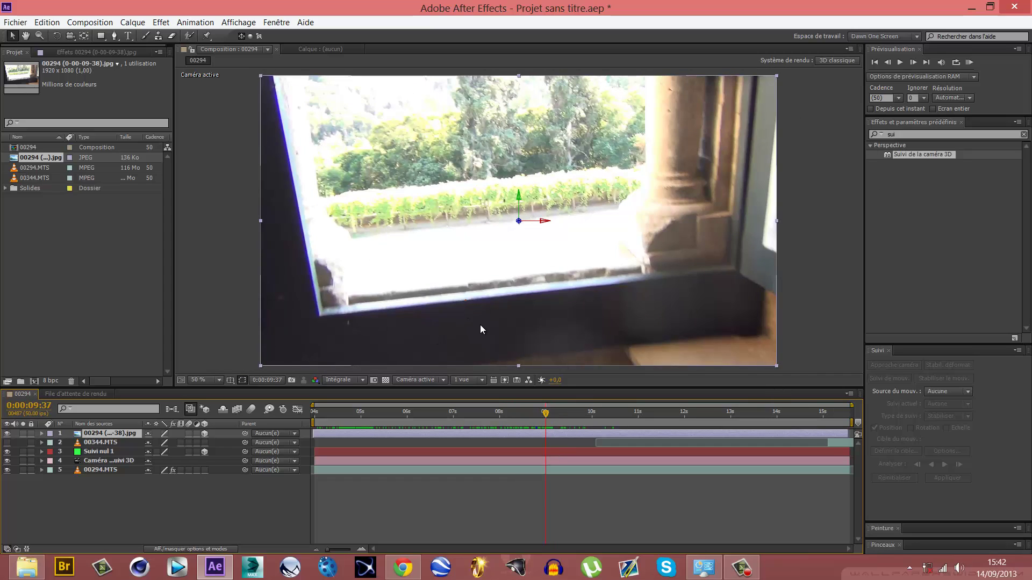
# Adjust the still image's position in the composition view around 0:00:09:32, scrubbing to compare it with the tracked forest path
pyautogui.moveTo(547, 437); pyautogui.dragTo(503, 459)
pyautogui.moveTo(507, 419); pyautogui.dragTo(540, 417)
pyautogui.moveTo(524, 317); pyautogui.dragTo(445, 338)
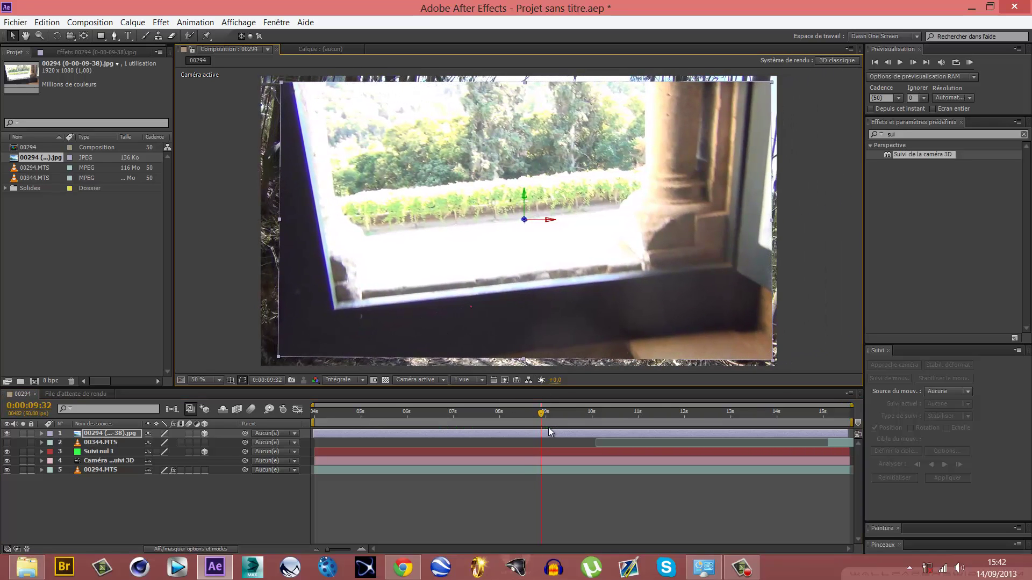
pyautogui.moveTo(542, 414); pyautogui.dragTo(557, 419)
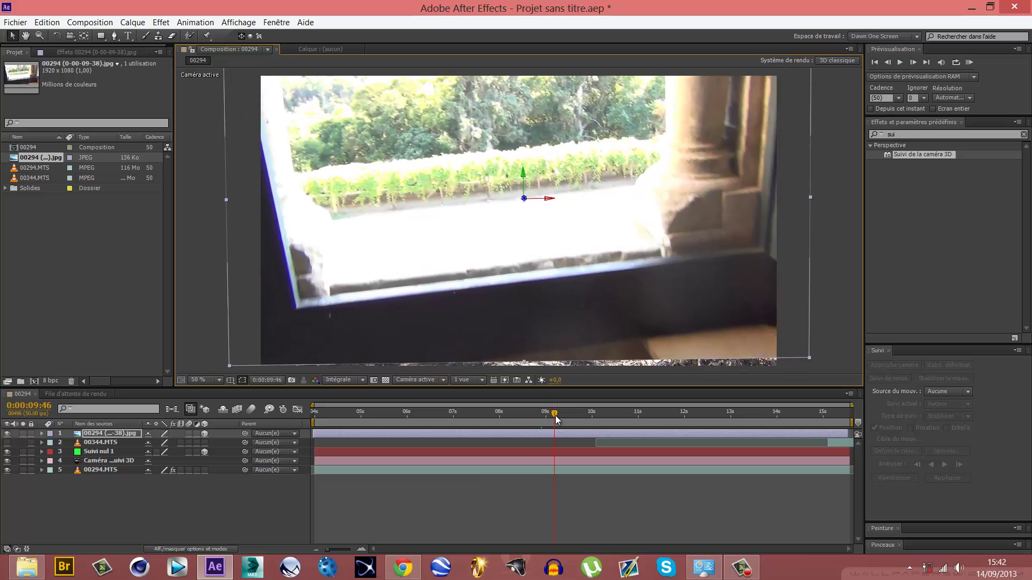
pyautogui.moveTo(534, 300); pyautogui.dragTo(532, 306)
pyautogui.moveTo(556, 418)
pyautogui.mouseDown()
pyautogui.moveTo(539, 418)
pyautogui.moveTo(546, 429)
pyautogui.mouseUp()
pyautogui.moveTo(529, 427); pyautogui.dragTo(455, 424)
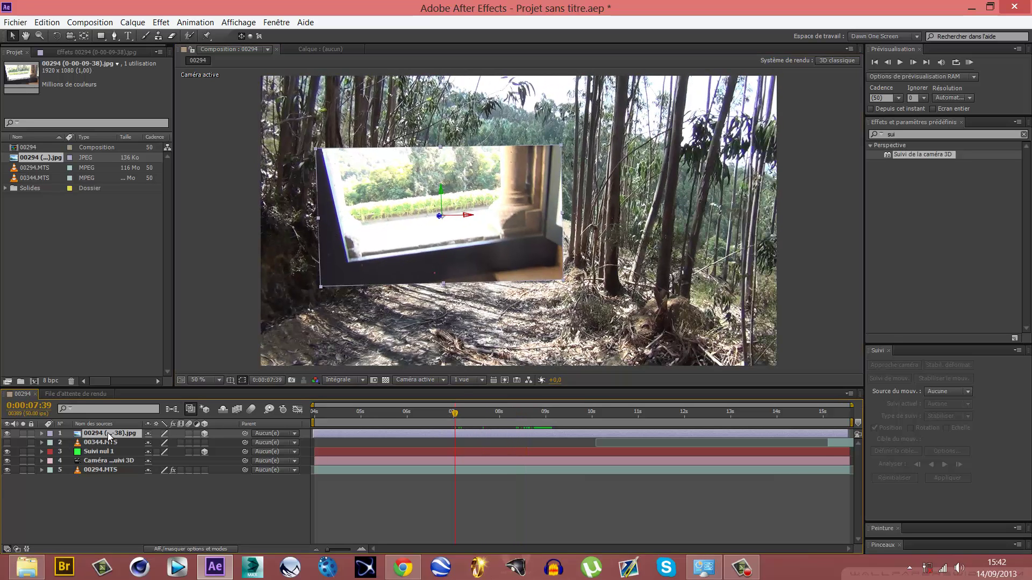
# Inspect the still image layer's transform properties and play back the composition to check how it follows the camera
pyautogui.click(42, 434)
pyautogui.click(51, 443)
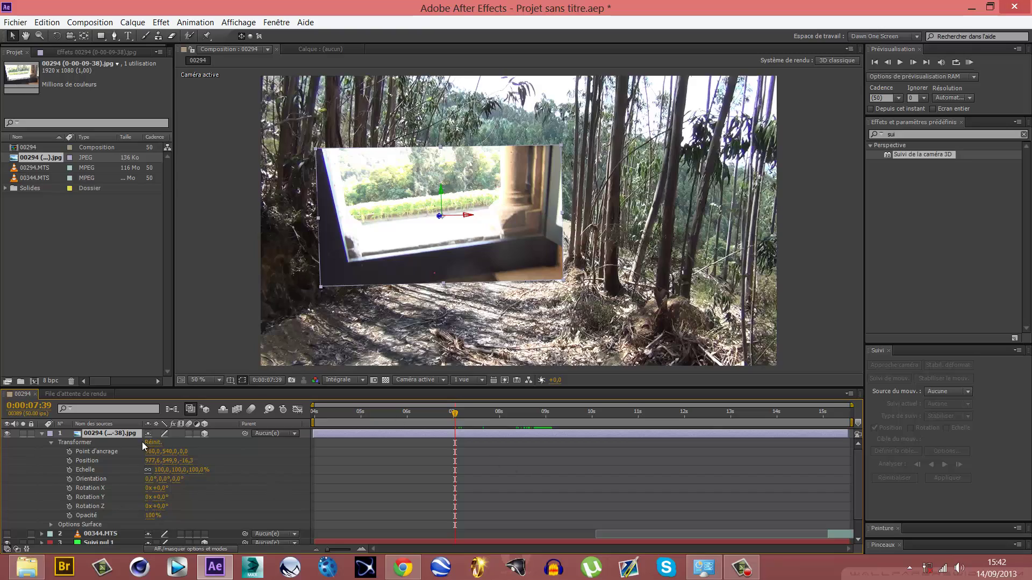
pyautogui.click(42, 434)
pyautogui.moveTo(454, 425); pyautogui.dragTo(471, 451)
pyautogui.press('space')
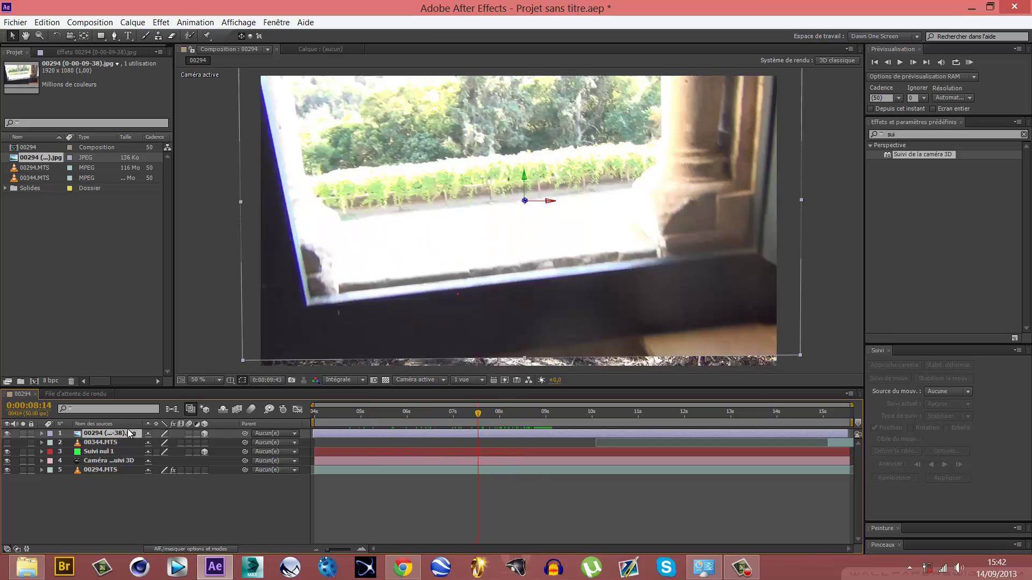
pyautogui.click(415, 433)
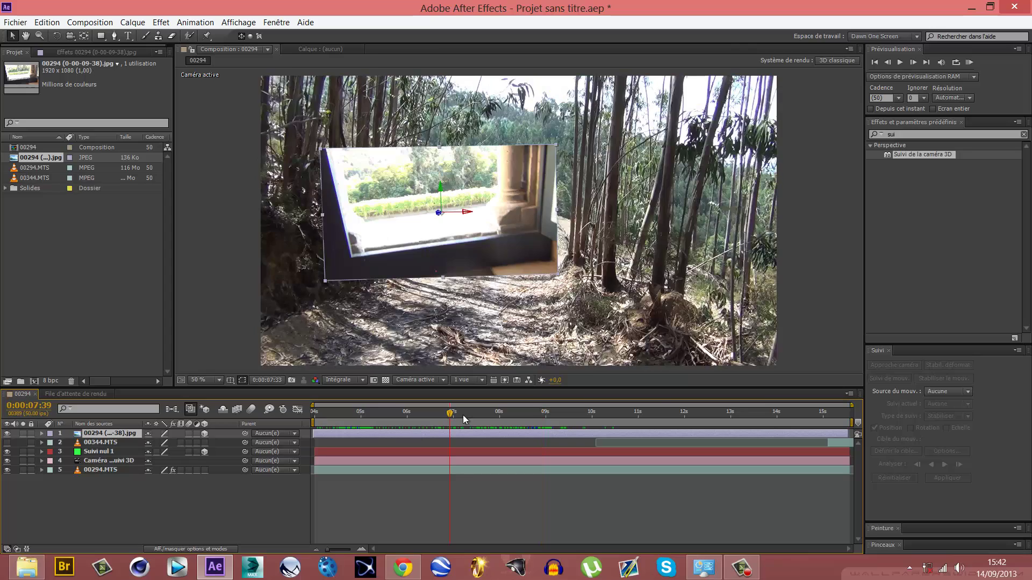
pyautogui.moveTo(465, 418); pyautogui.dragTo(419, 431)
# Switch the timeline's name column from source names to layer names
pyautogui.click(91, 423)
pyautogui.click(98, 432)
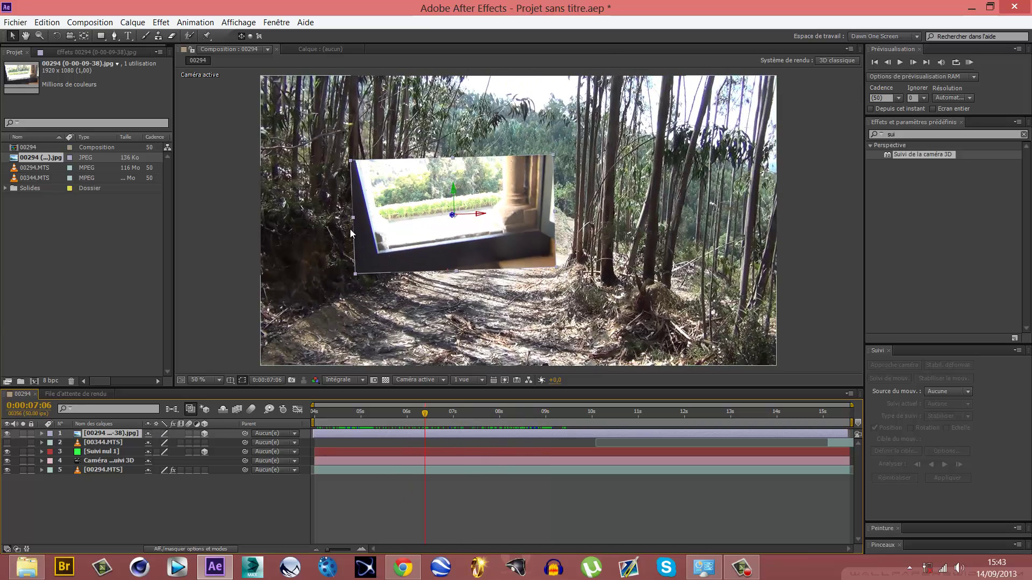
pyautogui.click(473, 495)
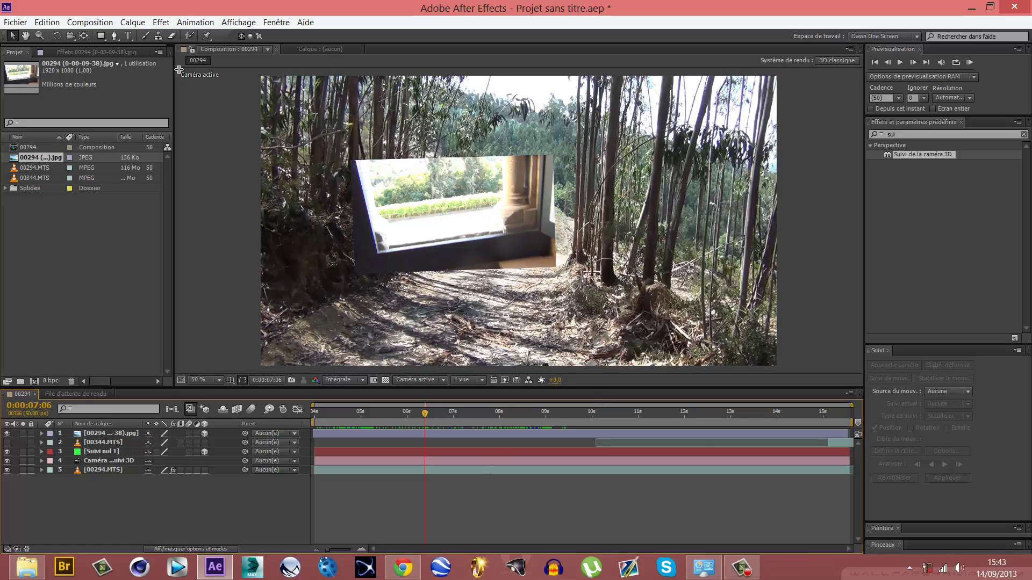
pyautogui.click(101, 36)
pyautogui.click(101, 36)
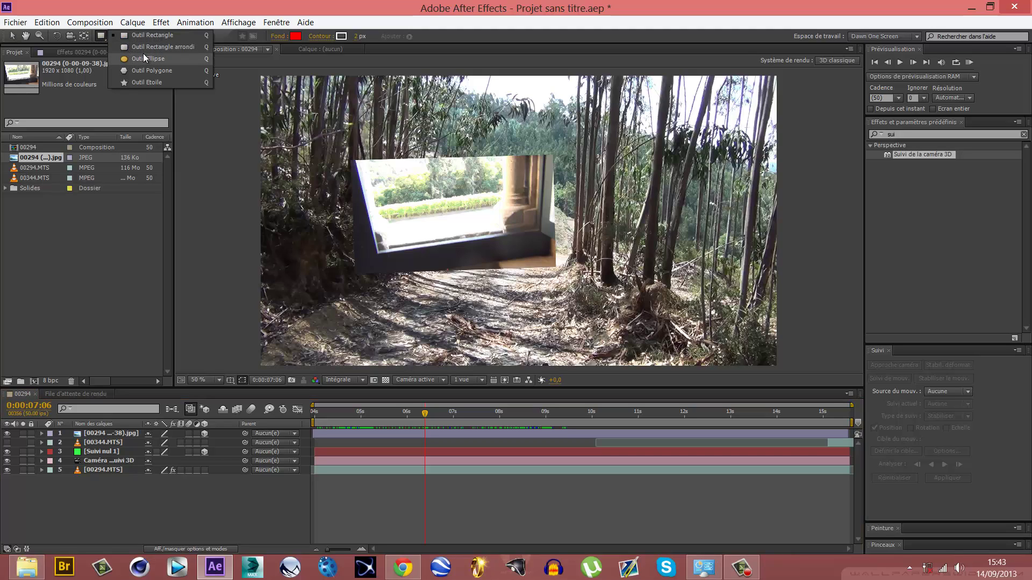
pyautogui.click(141, 47)
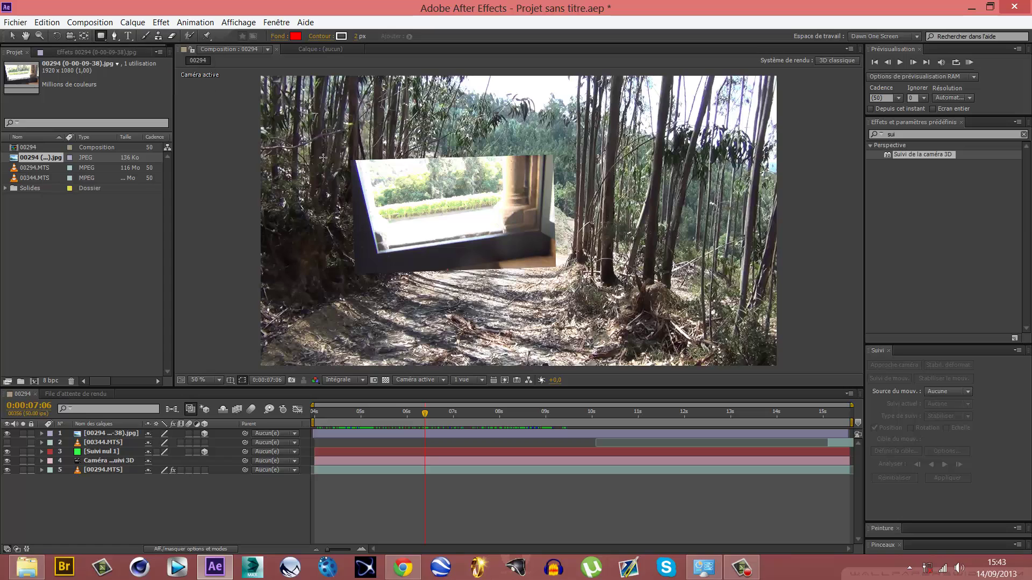
pyautogui.moveTo(372, 174); pyautogui.dragTo(404, 196)
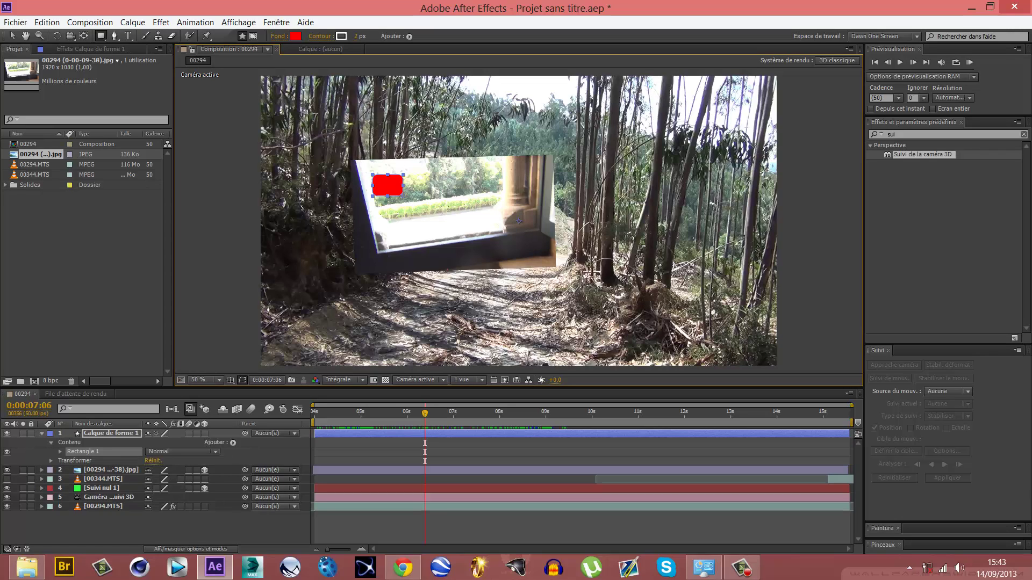
pyautogui.click(111, 434)
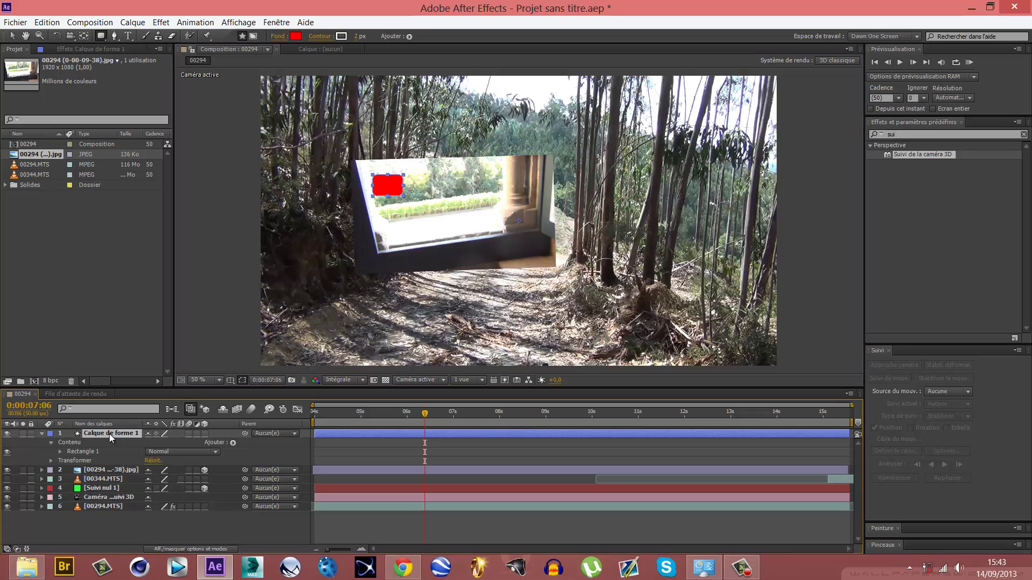
pyautogui.press('Delete')
# Draw a rounded rectangle mask on the still image layer, enclosing the window view and trimming the picture's outer edges
pyautogui.click(104, 434)
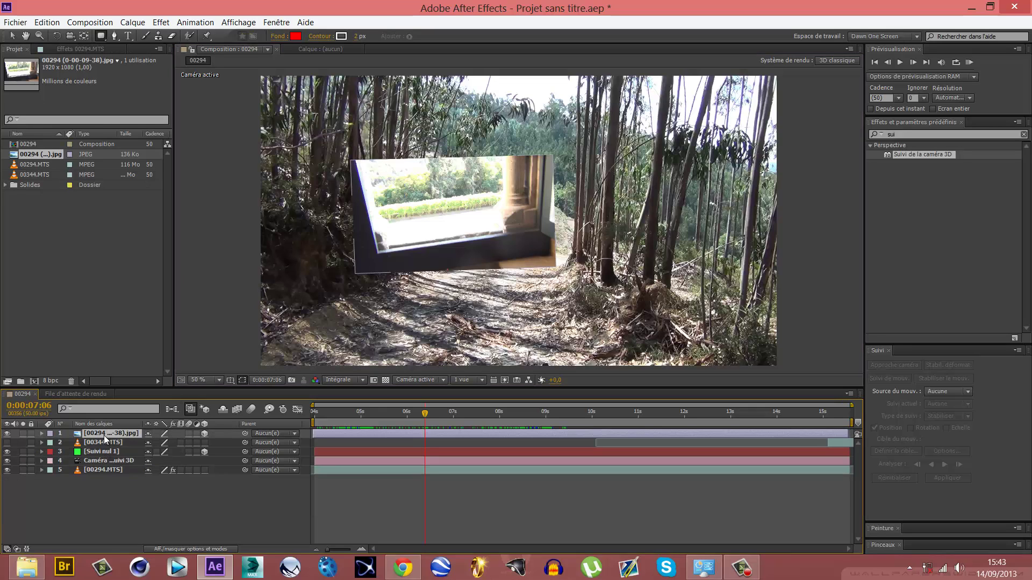
pyautogui.moveTo(105, 40); pyautogui.dragTo(124, 51)
pyautogui.moveTo(368, 171); pyautogui.dragTo(543, 251)
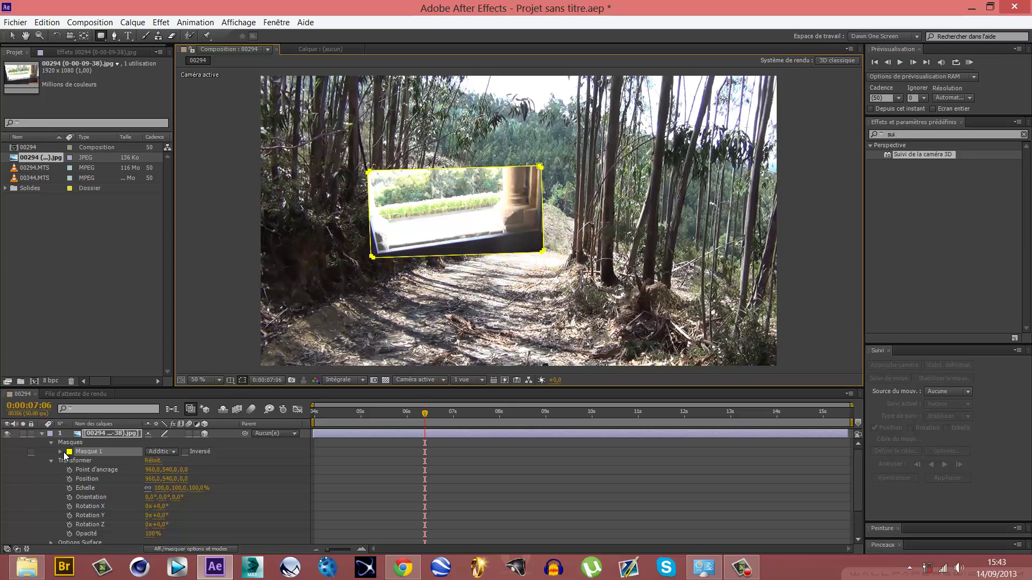
# Feather the still image's Masque 1 by 195 pixels, checking the soft edge at 0:00:09:22
pyautogui.click(60, 452)
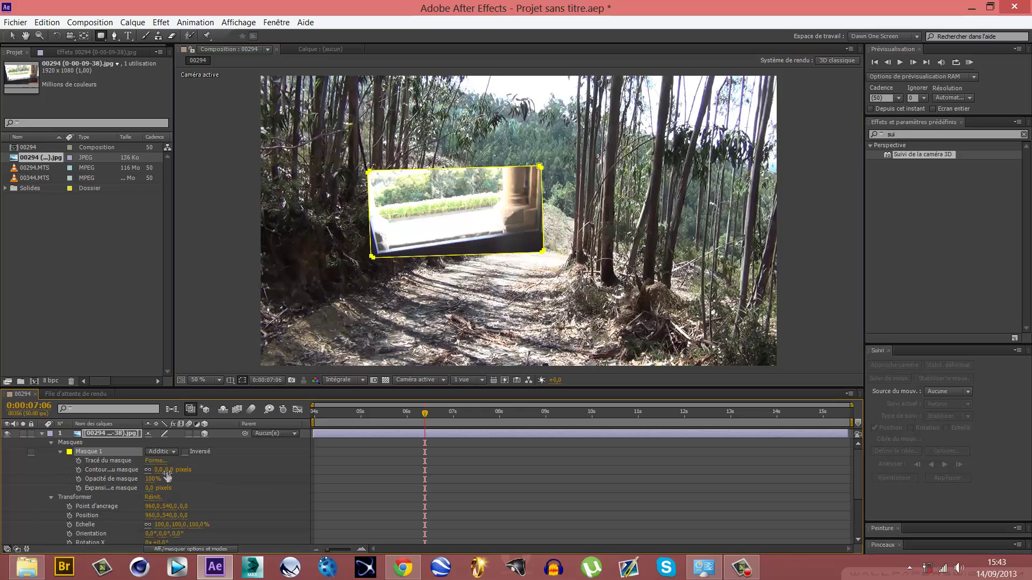
pyautogui.moveTo(166, 471); pyautogui.dragTo(231, 486)
pyautogui.click(356, 476)
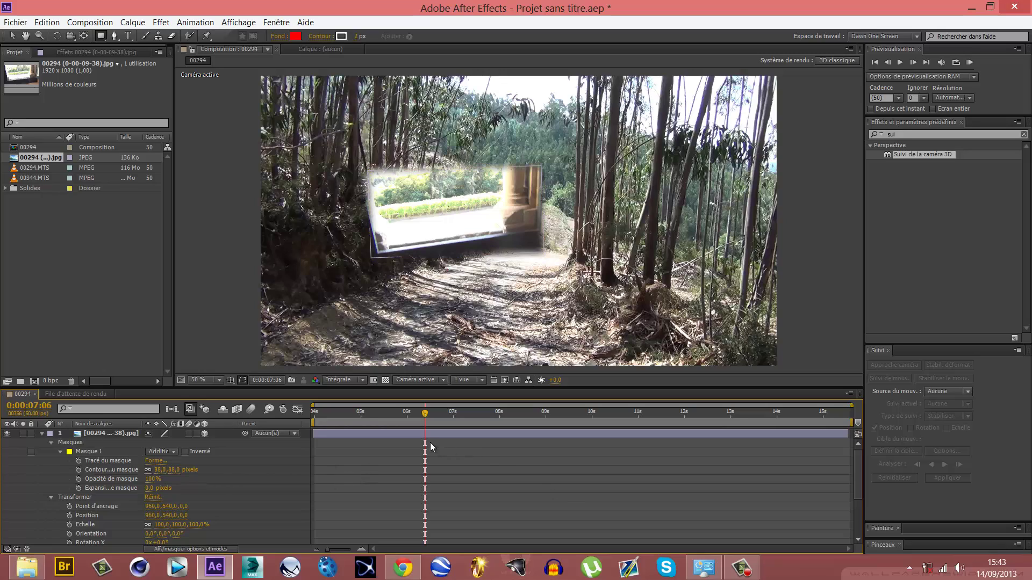
pyautogui.moveTo(422, 421); pyautogui.dragTo(532, 434)
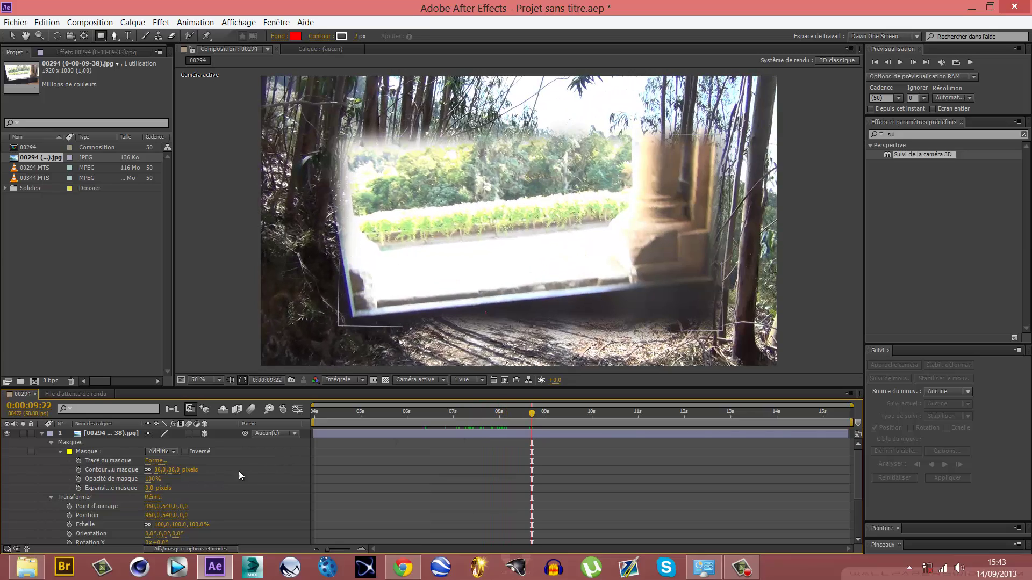
pyautogui.moveTo(176, 471); pyautogui.dragTo(224, 484)
pyautogui.click(469, 482)
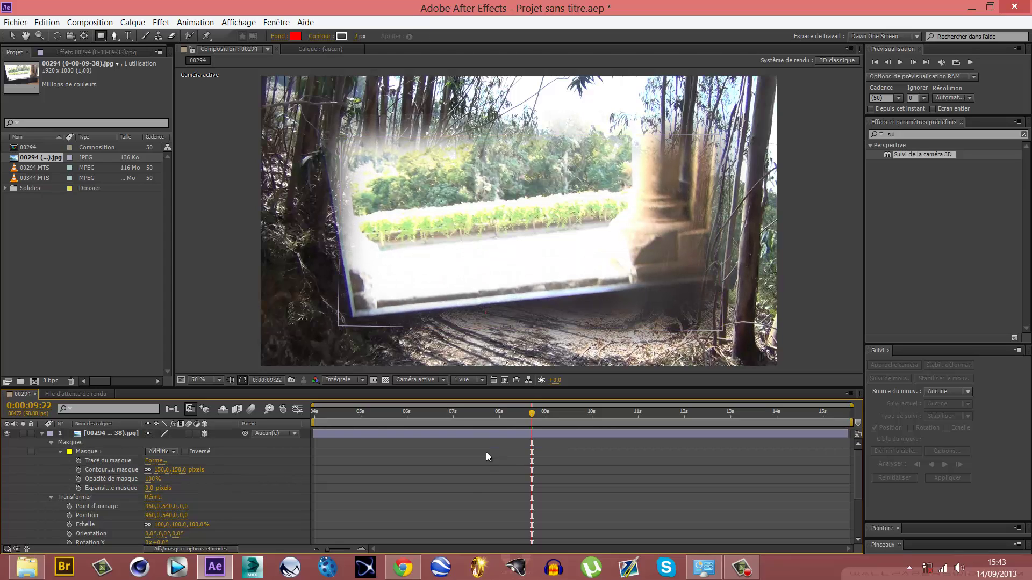
pyautogui.moveTo(179, 476); pyautogui.dragTo(221, 488)
pyautogui.click(356, 488)
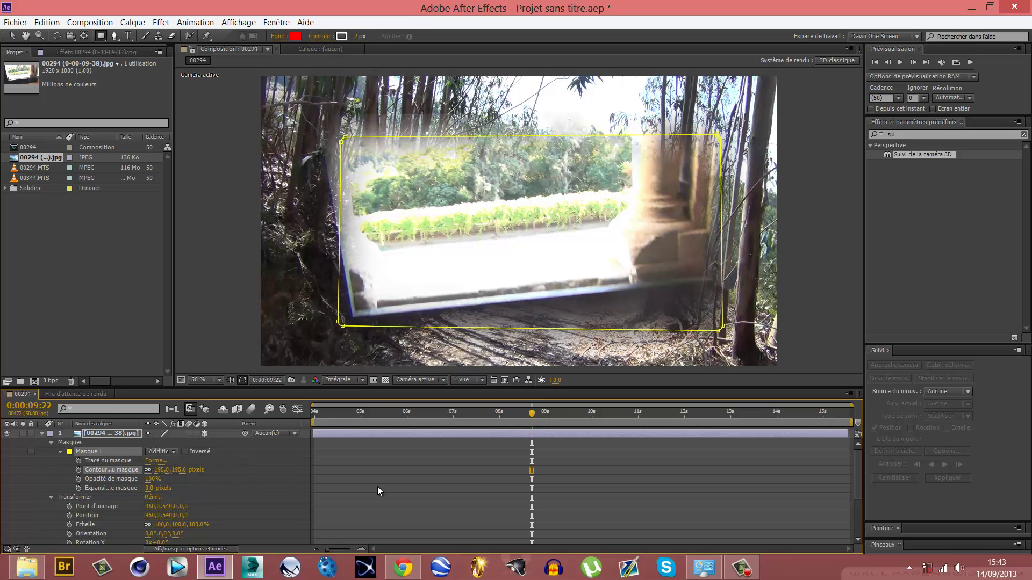
# Scrub between 0:00:07:05 and 0:00:09:45 to check how the feathered still image blends with the forest path
pyautogui.moveTo(526, 420); pyautogui.dragTo(424, 431)
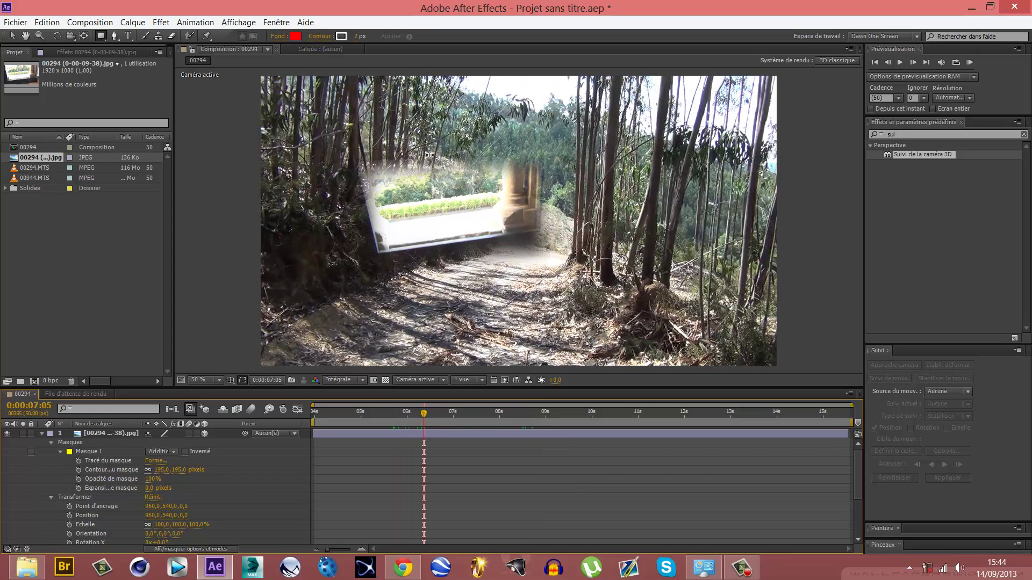
pyautogui.click(41, 435)
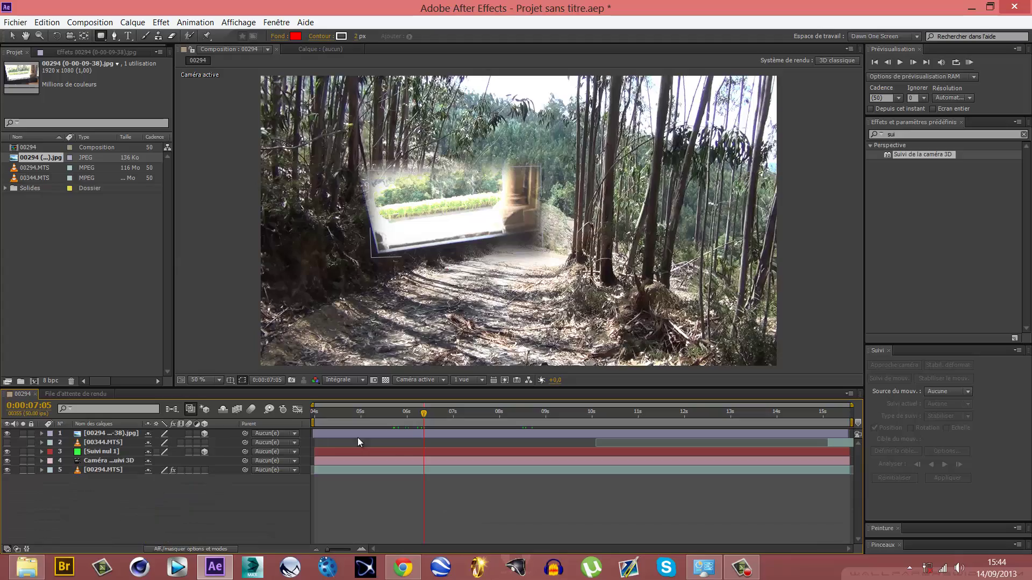
pyautogui.moveTo(423, 421); pyautogui.dragTo(553, 434)
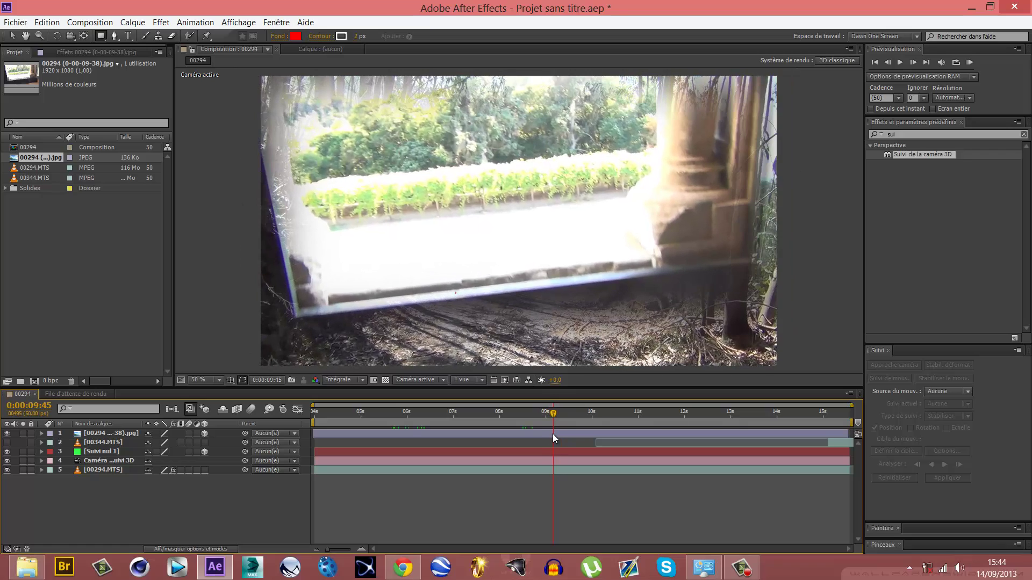
# At 0:00:10:02, move the still image slightly lower along its Y axis and scale it to 106%
pyautogui.click(114, 436)
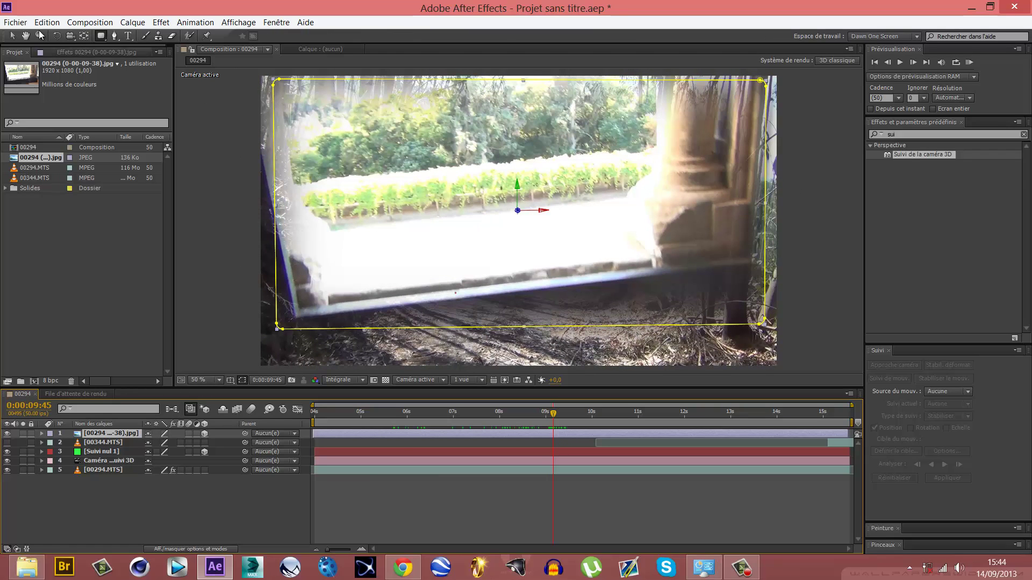
pyautogui.click(12, 35)
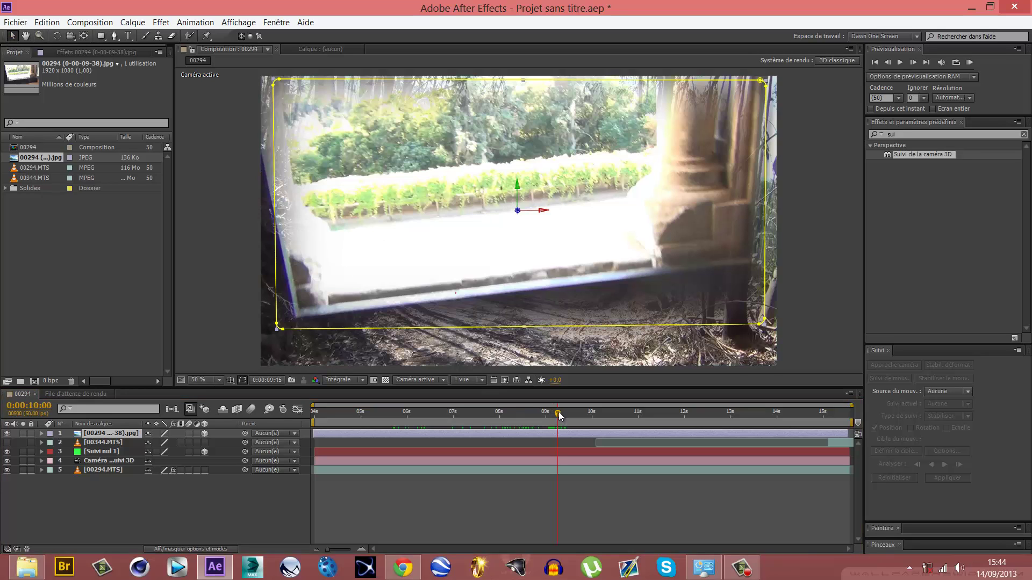
pyautogui.click(563, 415)
pyautogui.moveTo(563, 415); pyautogui.dragTo(559, 415)
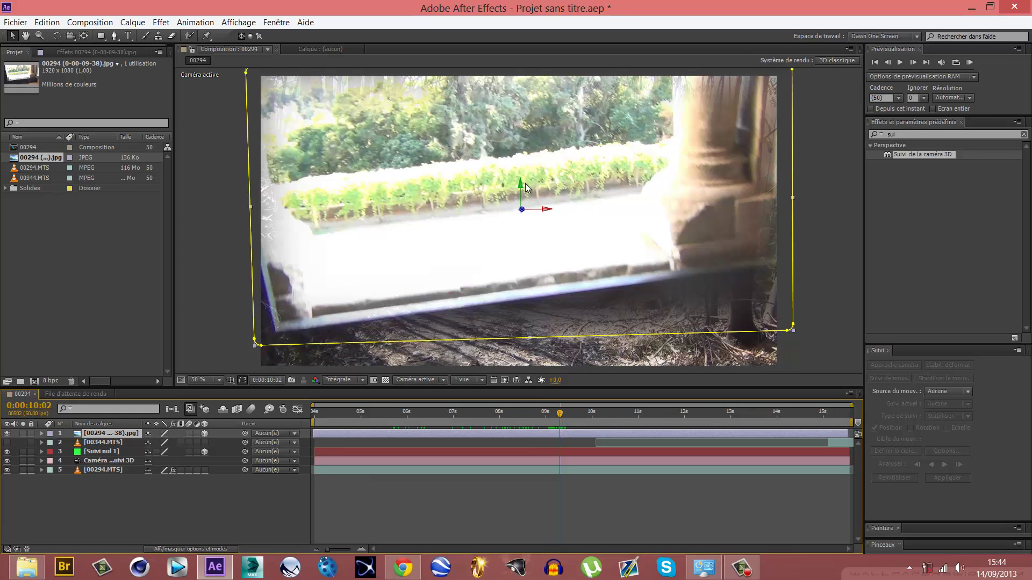
pyautogui.moveTo(521, 190); pyautogui.dragTo(521, 214)
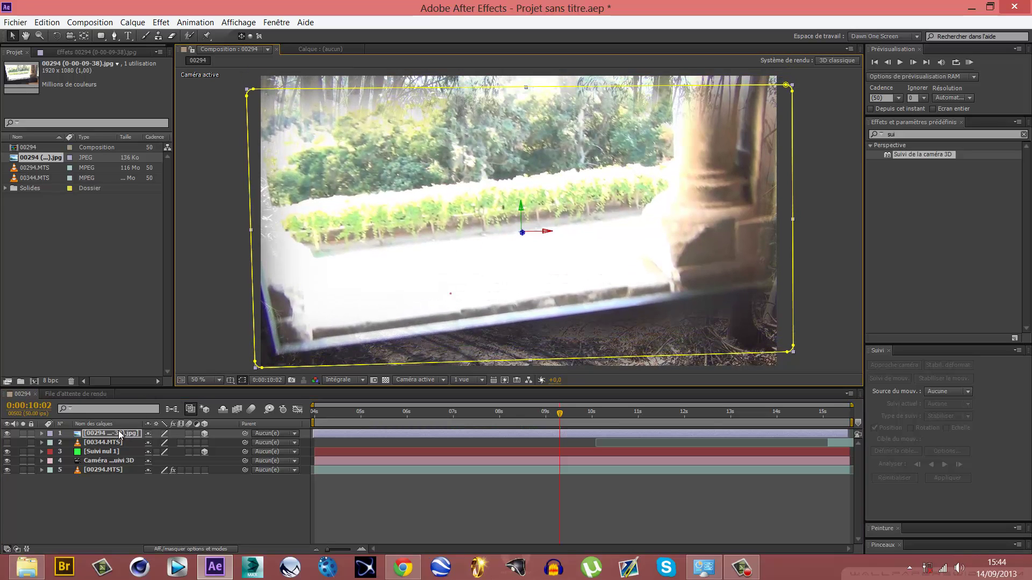
pyautogui.press('s')
pyautogui.moveTo(199, 442); pyautogui.dragTo(202, 444)
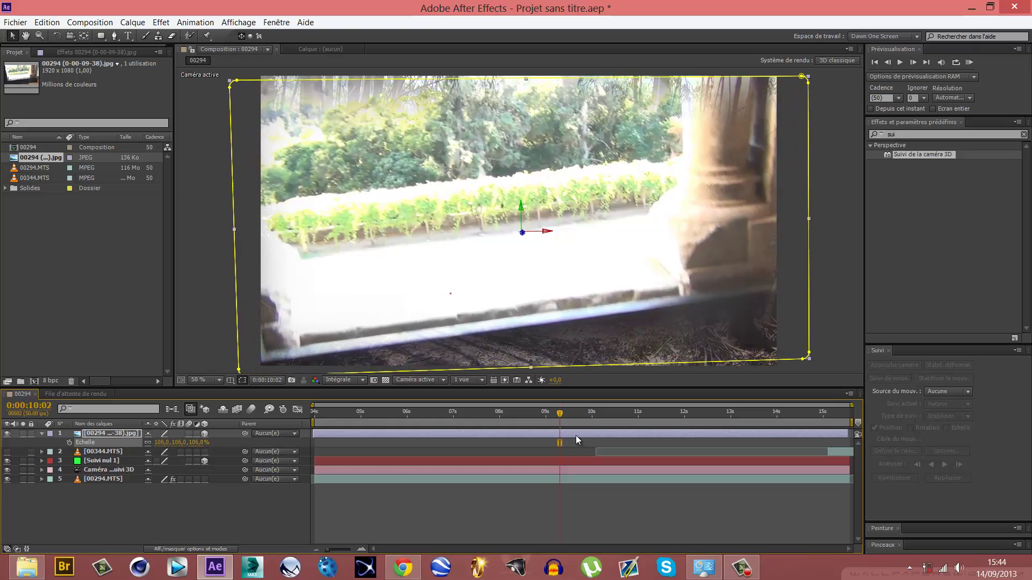
# At 0:00:10:04, set the still image's Rotation X to 2° and Rotation Y to 5°, and shift it slightly lower in the frame
pyautogui.moveTo(569, 423)
pyautogui.mouseDown()
pyautogui.moveTo(498, 424)
pyautogui.moveTo(589, 435)
pyautogui.moveTo(560, 437)
pyautogui.mouseUp()
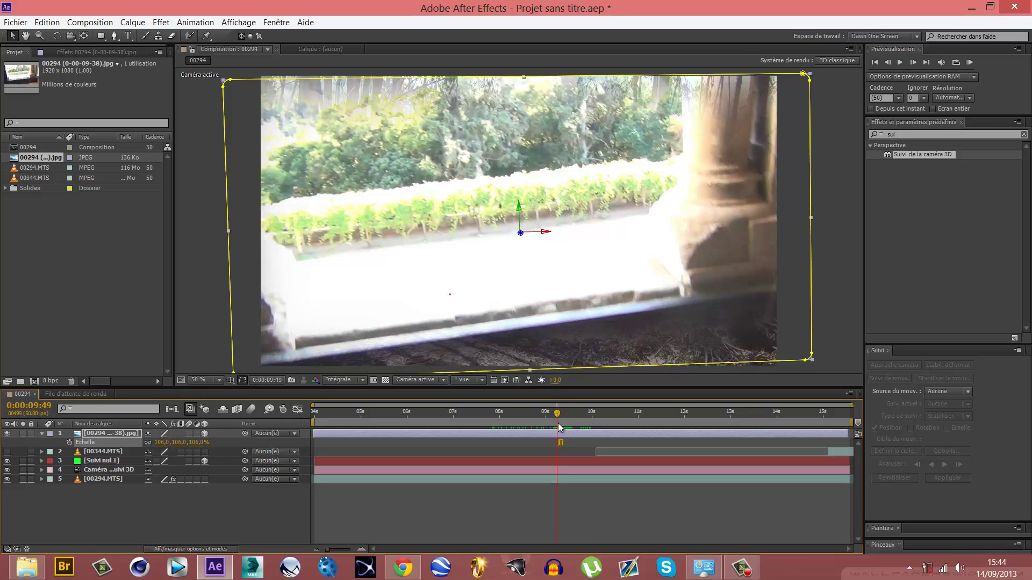
pyautogui.click(561, 421)
pyautogui.click(567, 454)
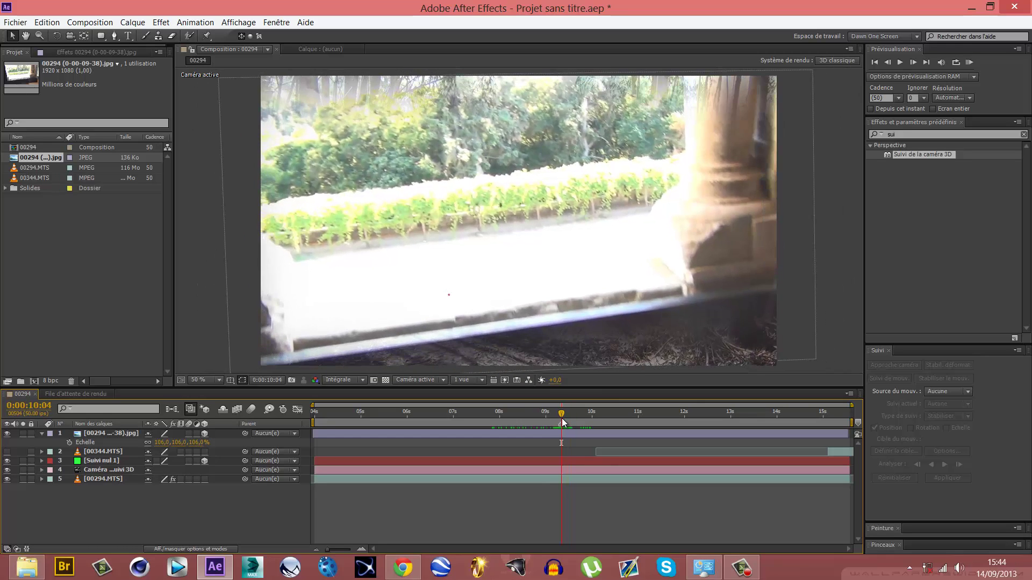
pyautogui.click(123, 434)
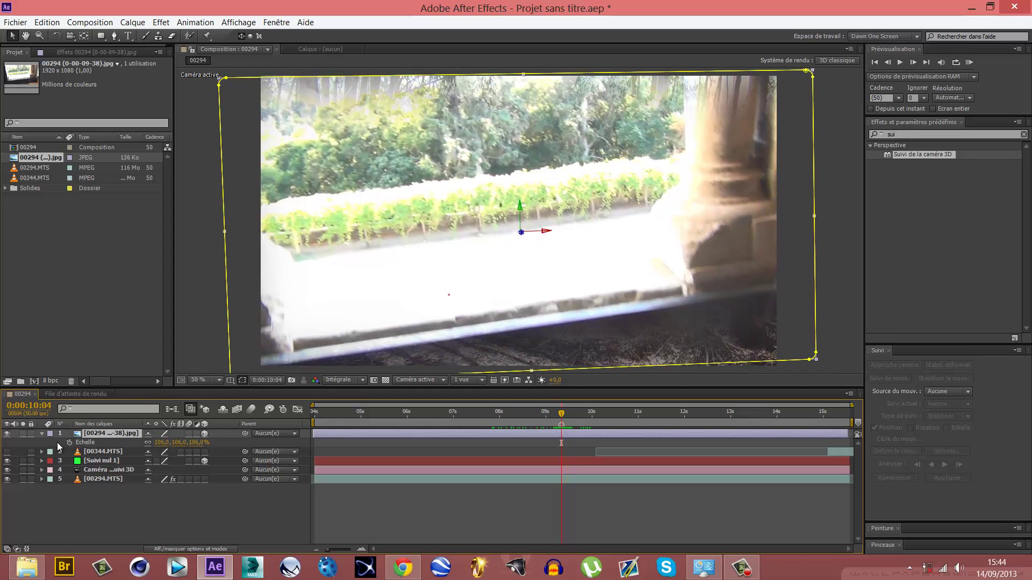
pyautogui.click(43, 434)
pyautogui.click(42, 434)
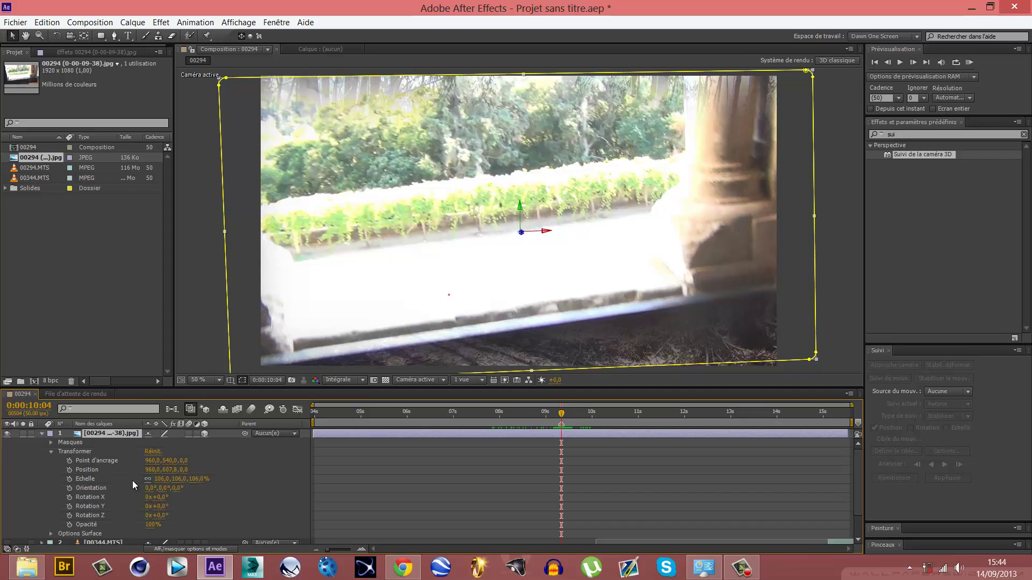
pyautogui.moveTo(163, 497); pyautogui.dragTo(166, 498)
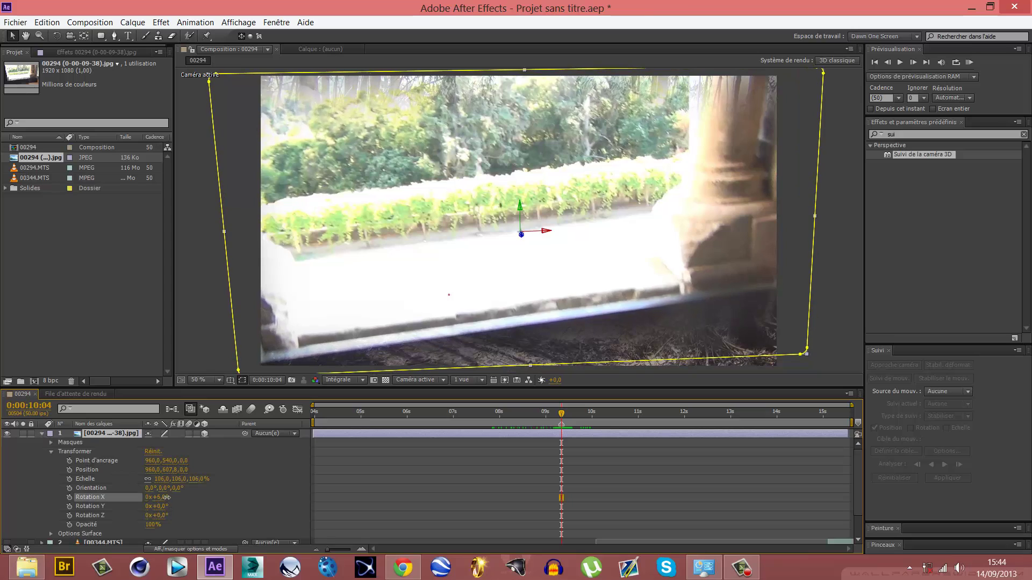
pyautogui.moveTo(166, 507); pyautogui.dragTo(169, 505)
pyautogui.click(170, 506)
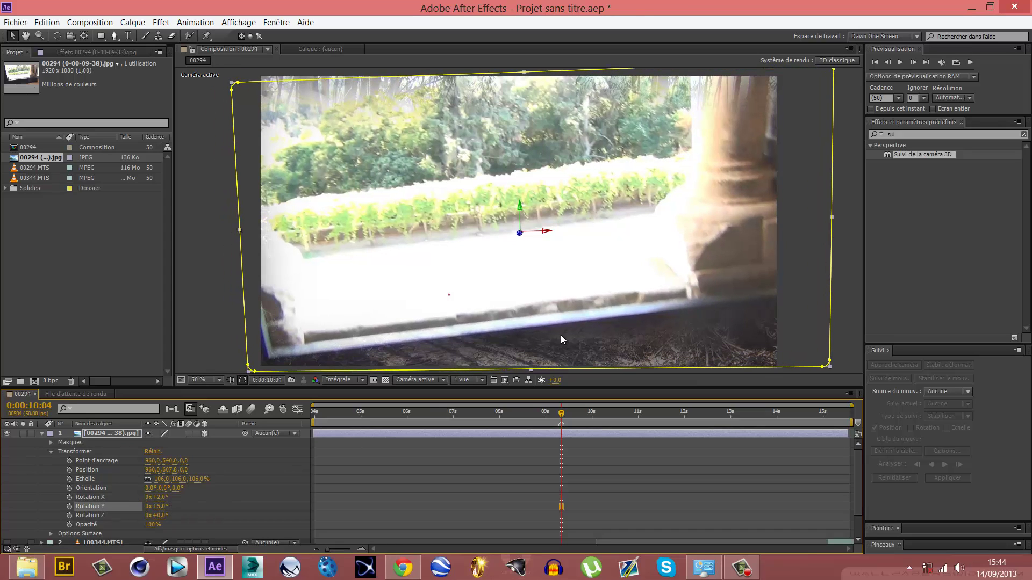
pyautogui.moveTo(558, 325); pyautogui.dragTo(551, 334)
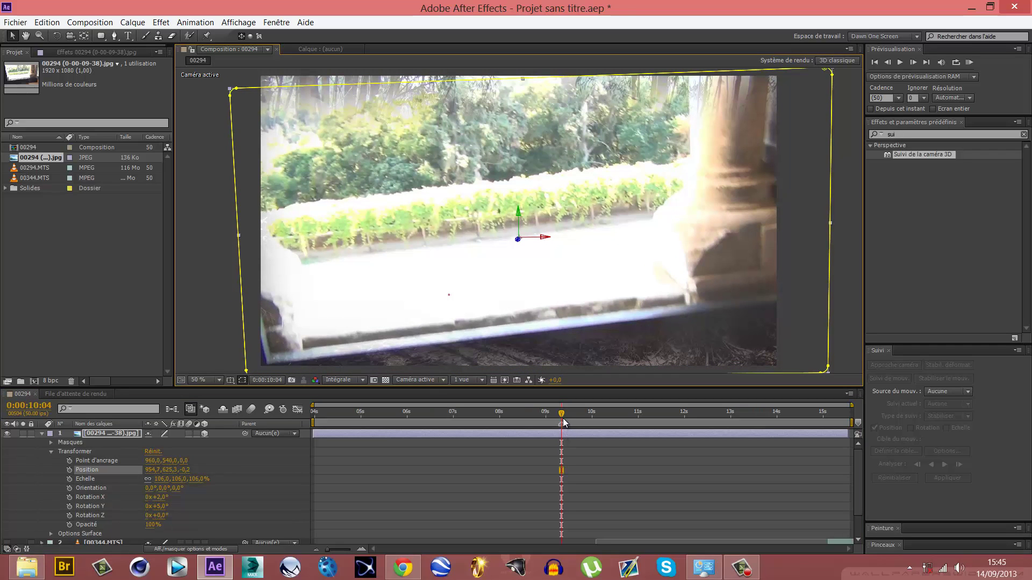
# Split the still image layer at 0:00:10:11, where it fills the frame, and delete the part after the cut
pyautogui.moveTo(564, 420); pyautogui.dragTo(567, 418)
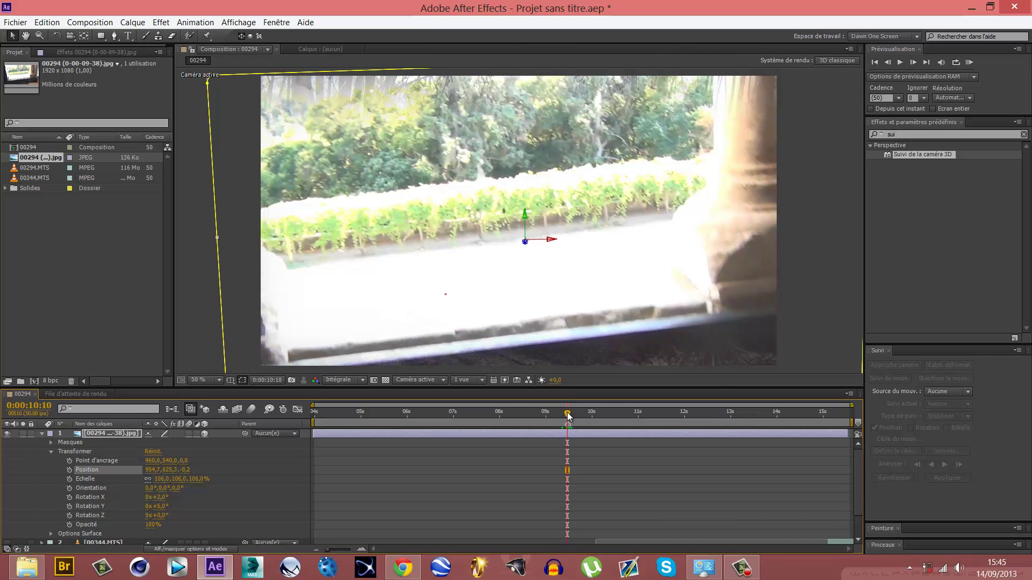
pyautogui.moveTo(568, 417); pyautogui.dragTo(568, 417)
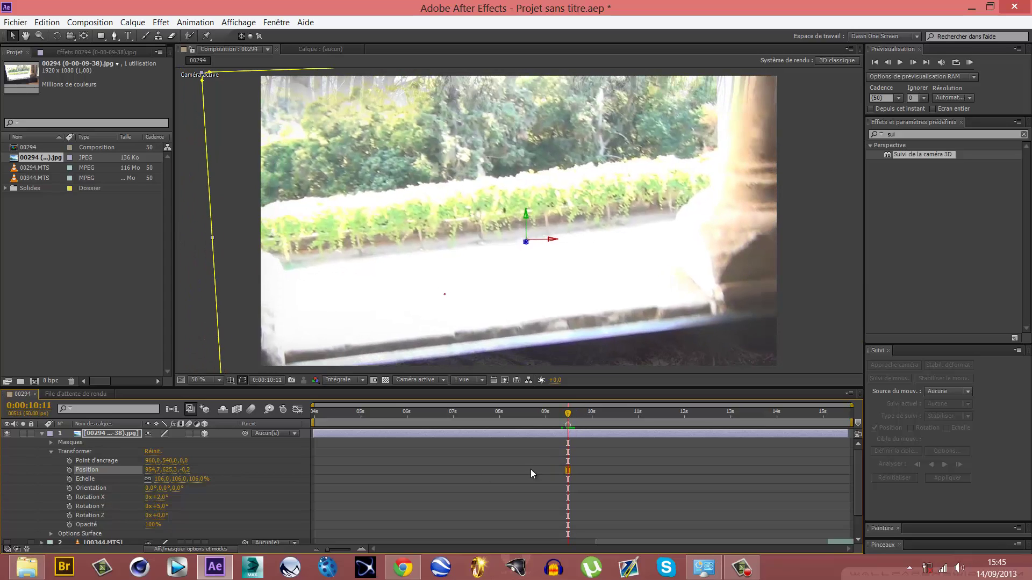
pyautogui.scroll(-3, 827, 524)
pyautogui.scroll(3, 699, 483)
pyautogui.click(568, 436)
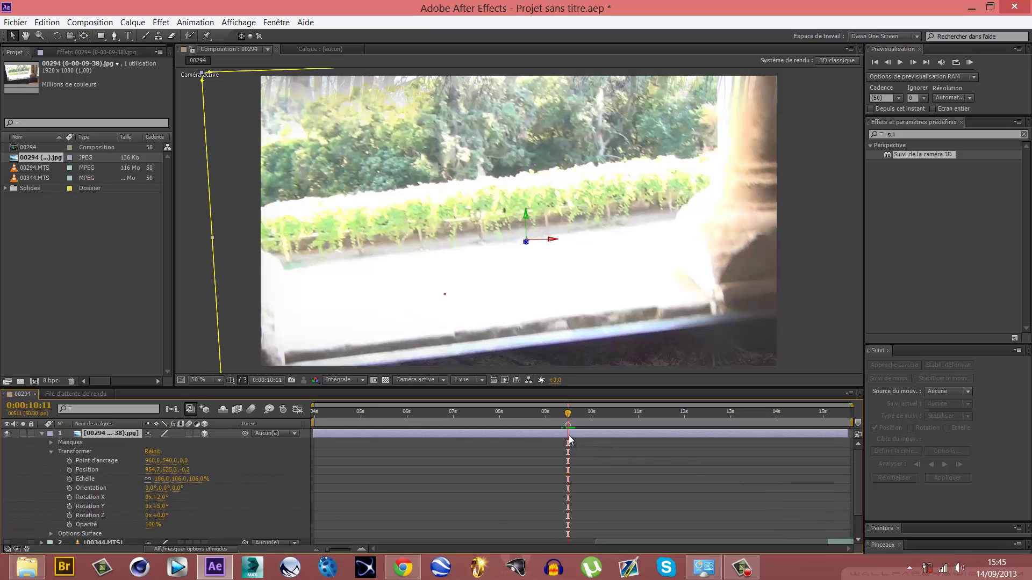
pyautogui.click(44, 23)
pyautogui.click(75, 159)
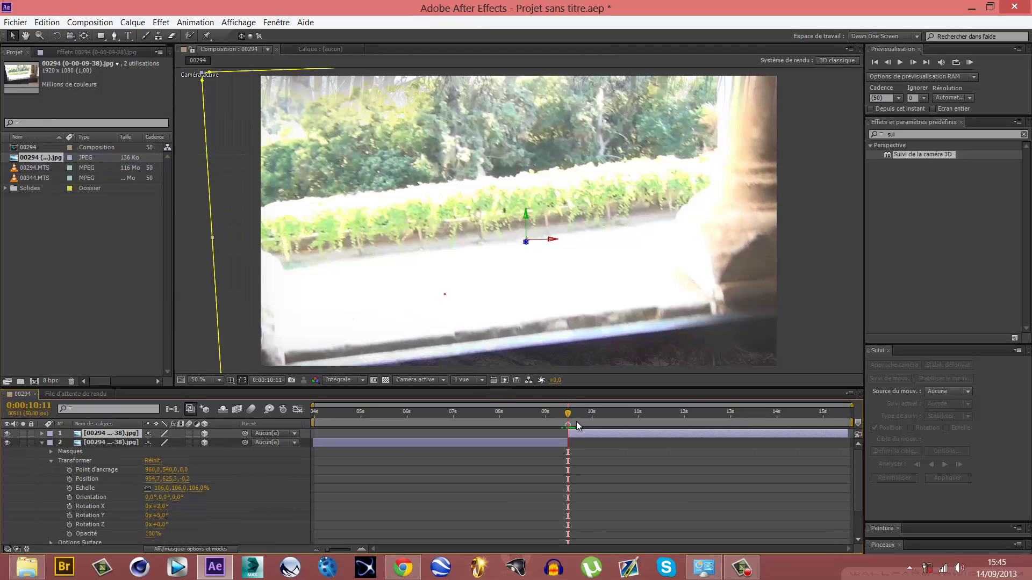
pyautogui.press('Delete')
# Slide the 00344.MTS clip earlier so that it starts at 0:00:10:11, right where the still image ends
pyautogui.scroll(-3, 745, 501)
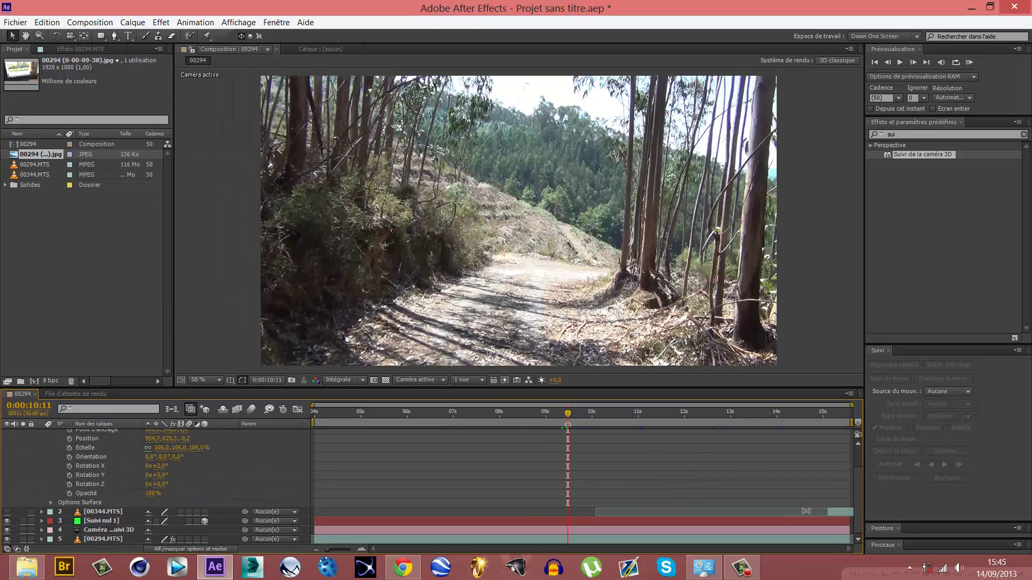
pyautogui.moveTo(837, 511); pyautogui.dragTo(585, 517)
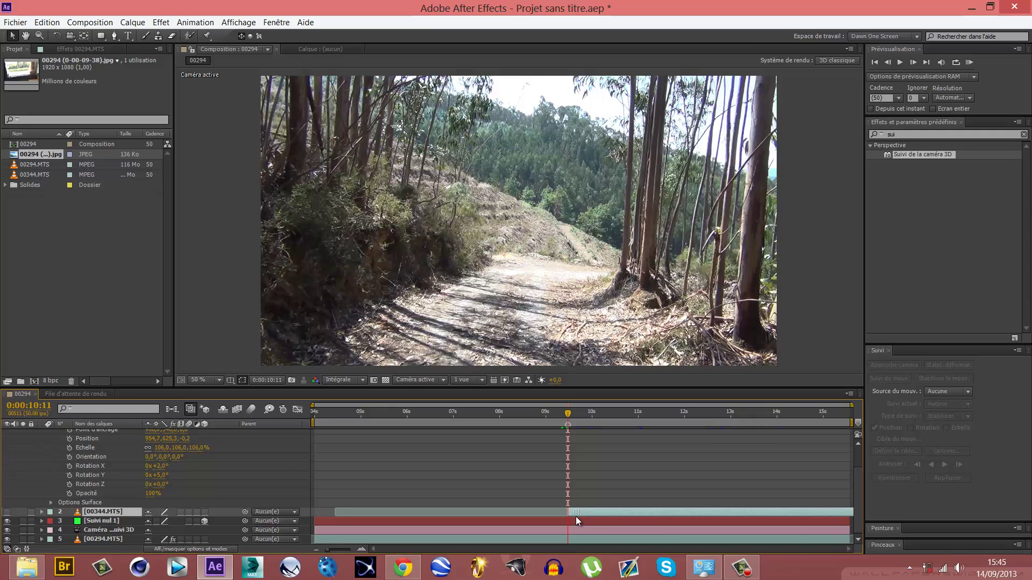
pyautogui.moveTo(576, 517); pyautogui.dragTo(576, 516)
pyautogui.scroll(2, 580, 455)
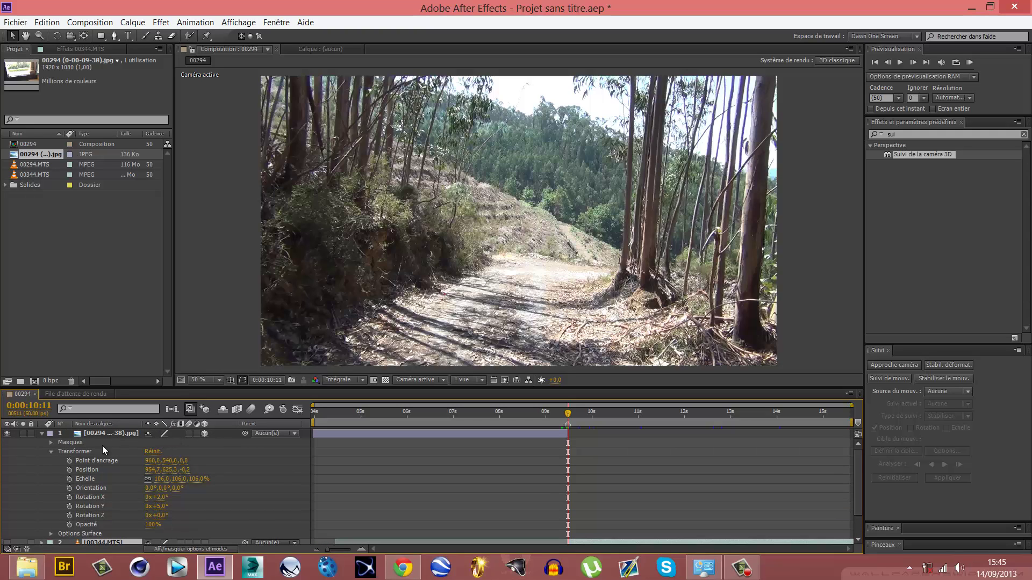
# Collapse the still image layer's properties and check the cut into 00344.MTS between 0:00:10:08 and 0:00:10:11
pyautogui.scroll(-2, 34, 513)
pyautogui.click(437, 508)
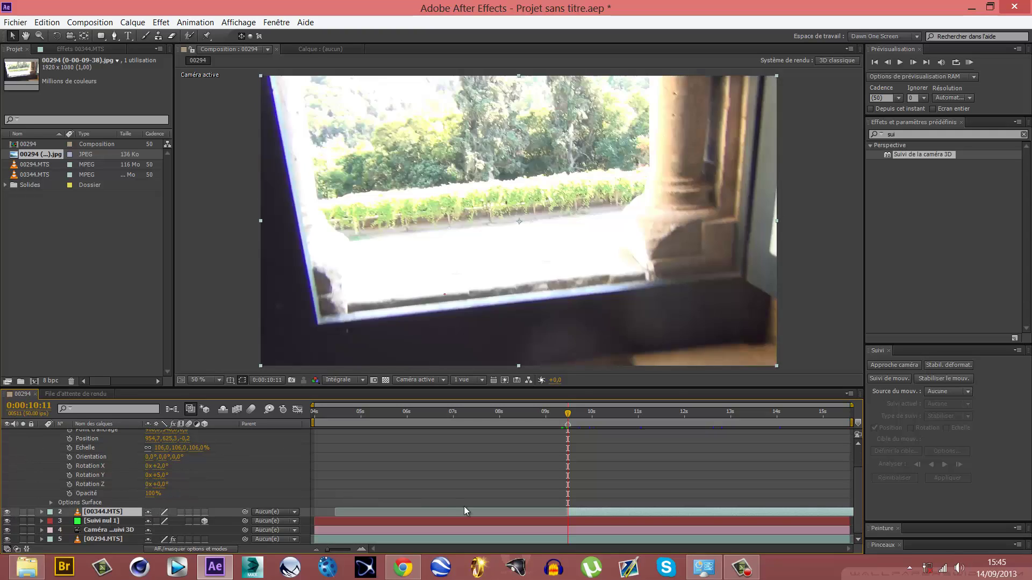
pyautogui.scroll(2, 567, 464)
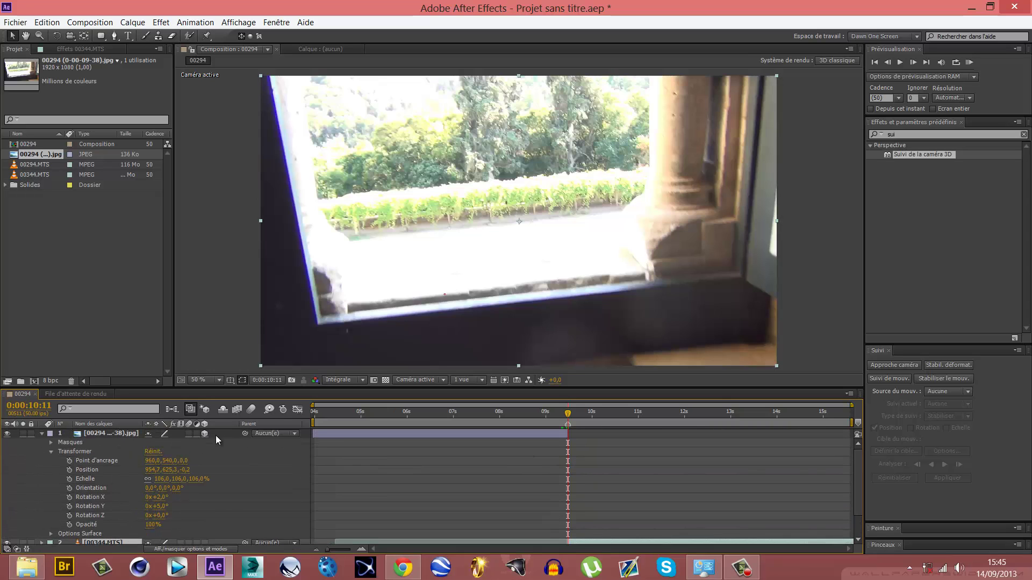
pyautogui.click(41, 433)
pyautogui.moveTo(571, 423); pyautogui.dragTo(565, 461)
pyautogui.click(564, 461)
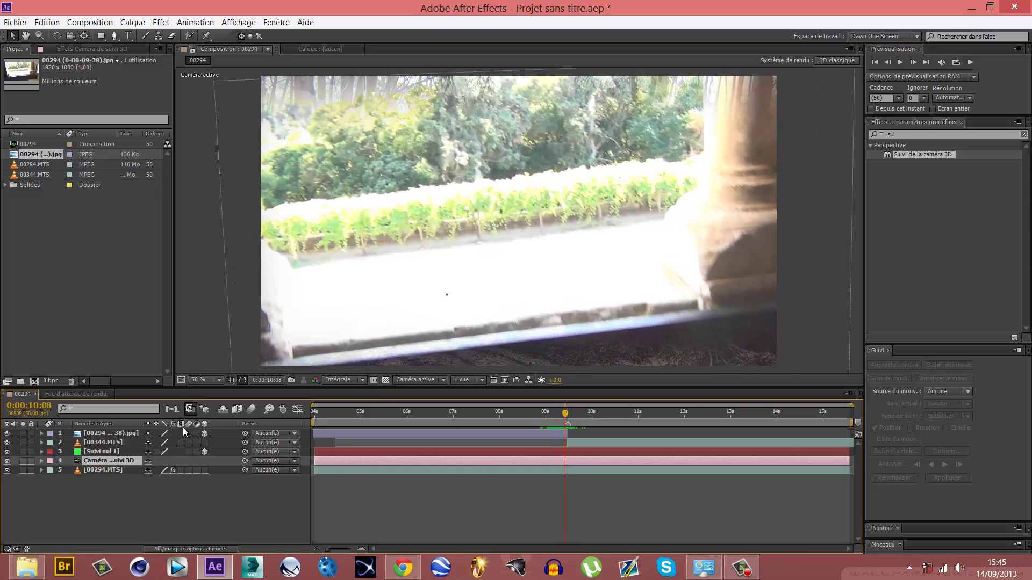
# Animate the still image's Scale with one keyframe at 0:00:10:04 and a second at 0:00:10:10
pyautogui.click(542, 431)
pyautogui.moveTo(563, 414); pyautogui.dragTo(561, 414)
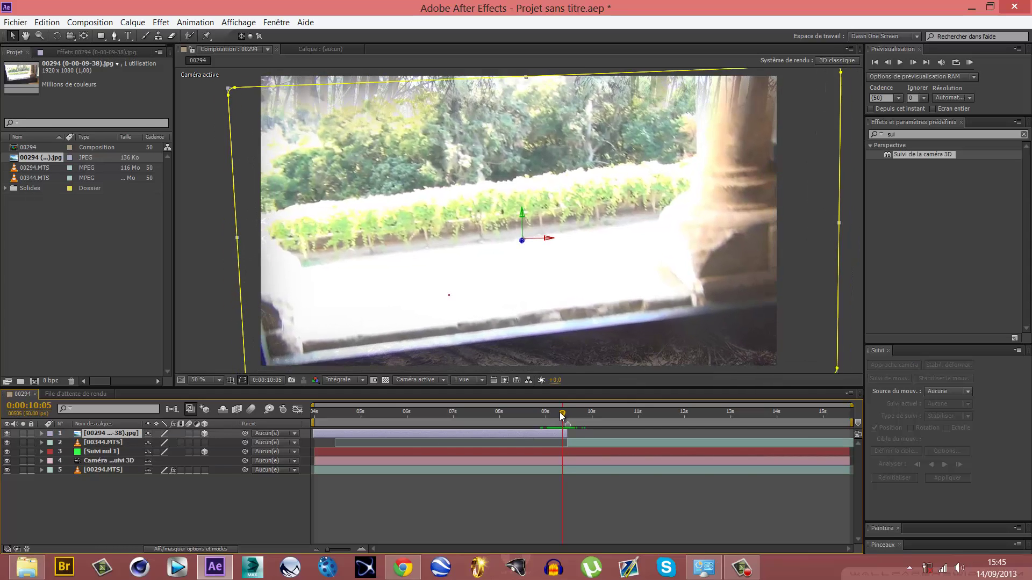
pyautogui.press('s')
pyautogui.click(69, 442)
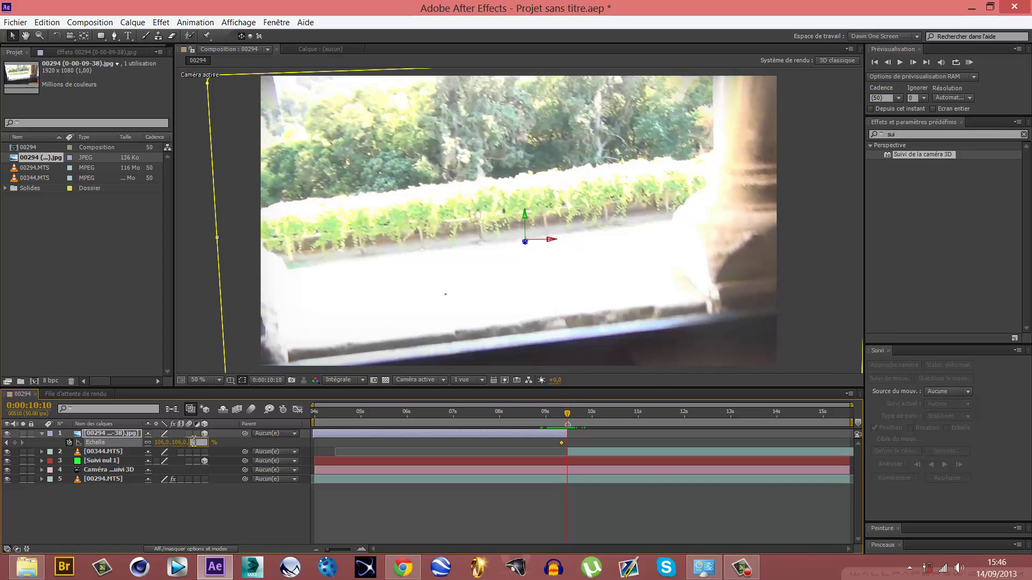
pyautogui.press('Return')
# At 0:00:10:04, add starting keyframes for the feather and expansion of the still image's Masque 1
pyautogui.moveTo(567, 416); pyautogui.dragTo(561, 425)
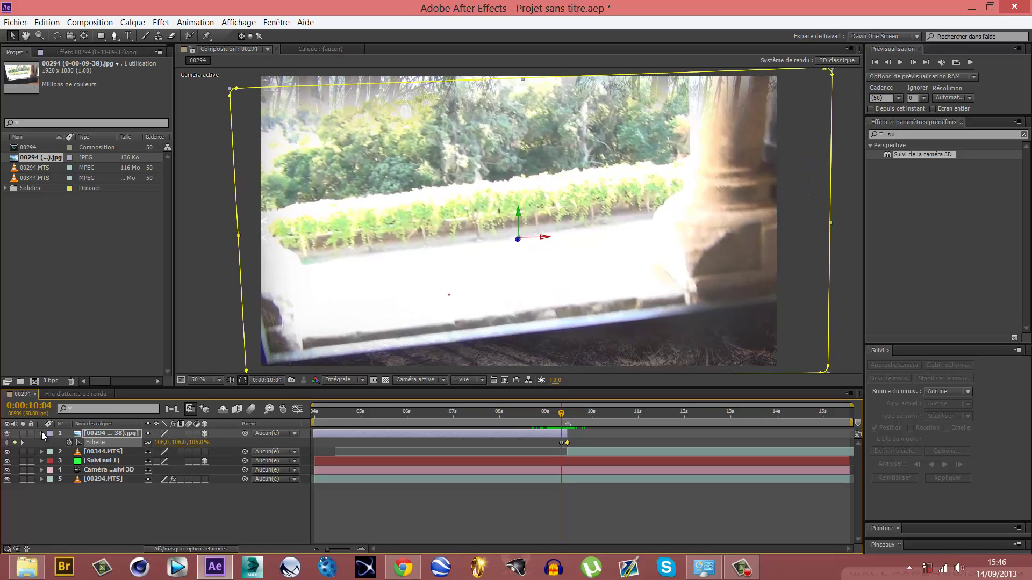
pyautogui.click(43, 434)
pyautogui.click(42, 434)
pyautogui.click(51, 451)
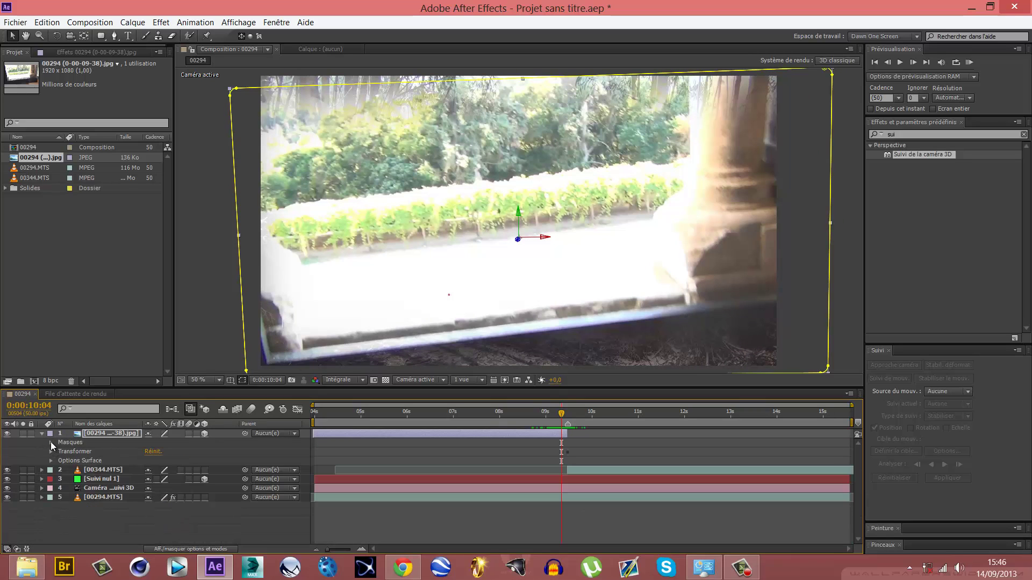
pyautogui.click(51, 442)
pyautogui.click(60, 451)
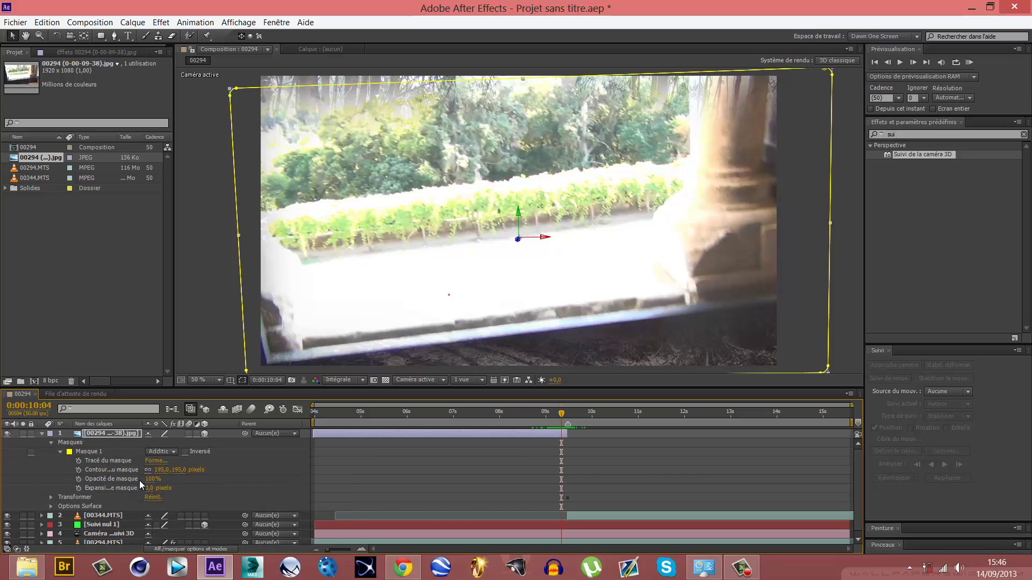
pyautogui.moveTo(152, 479); pyautogui.dragTo(185, 485)
pyautogui.click(79, 487)
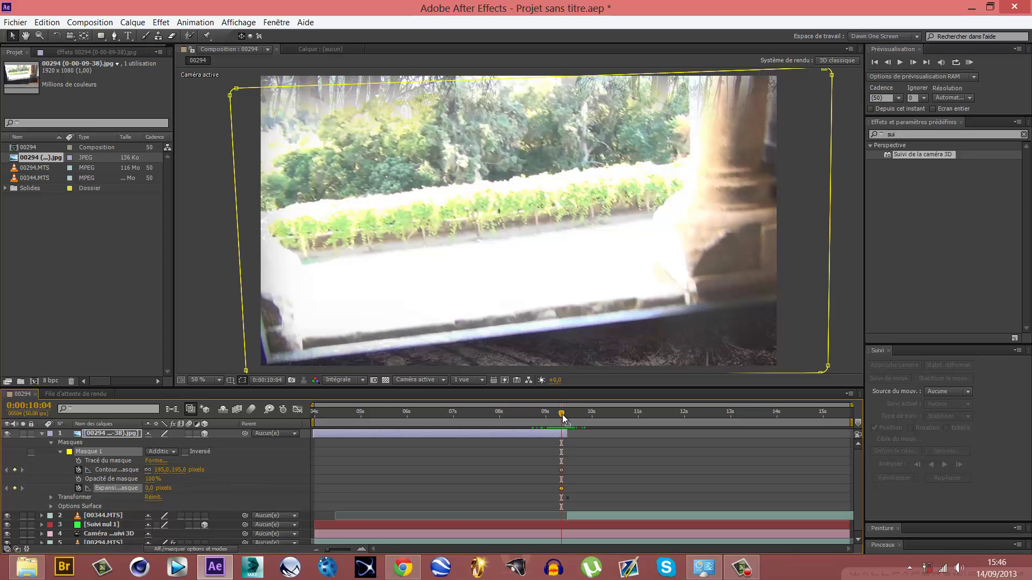
# At 0:00:10:10, set the feather of Masque 1 to 335 pixels and its expansion to 83 pixels
pyautogui.moveTo(562, 418); pyautogui.dragTo(567, 418)
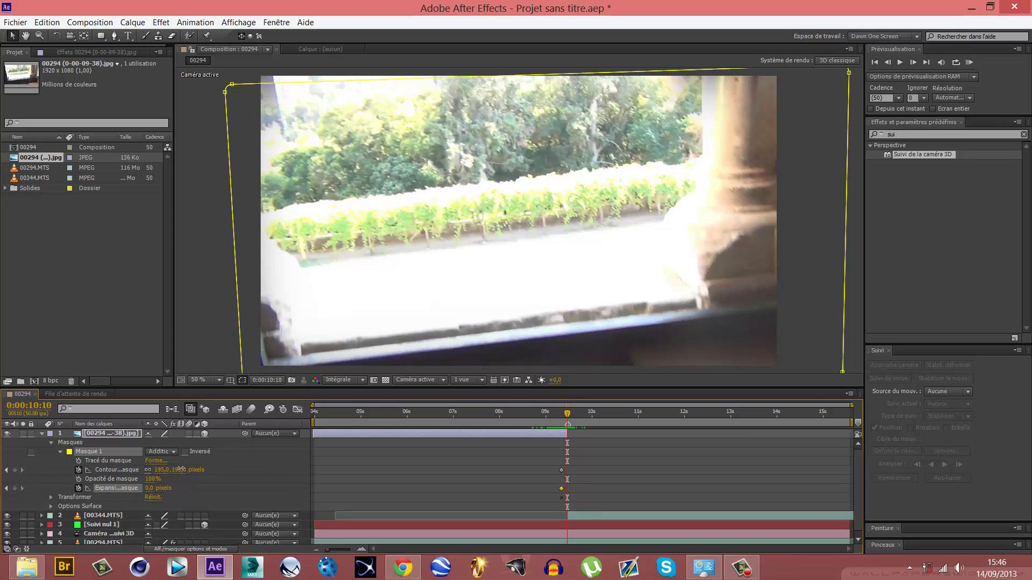
pyautogui.moveTo(218, 479)
pyautogui.mouseDown()
pyautogui.moveTo(55, 483)
pyautogui.moveTo(212, 483)
pyautogui.mouseUp()
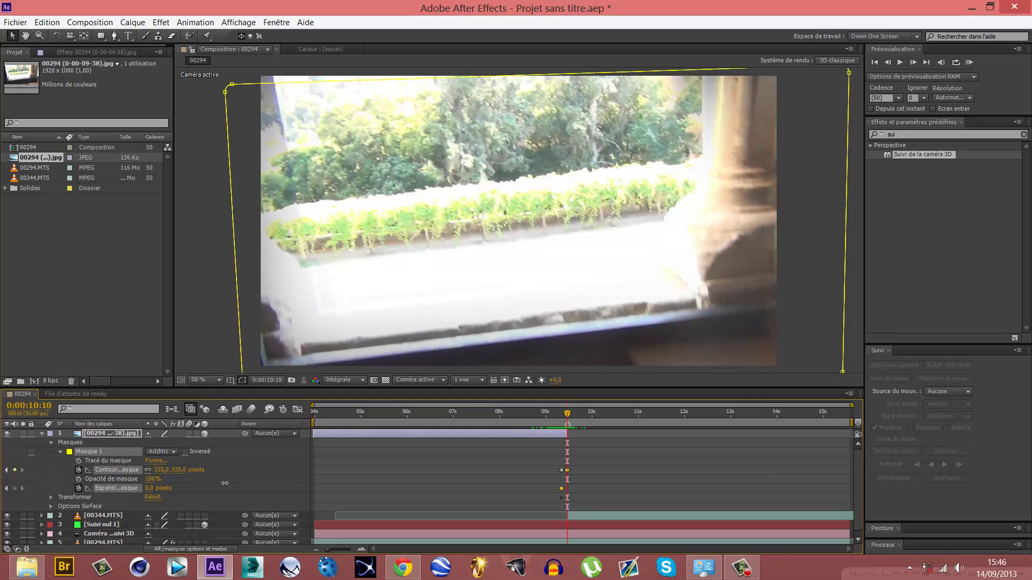
pyautogui.moveTo(158, 487); pyautogui.dragTo(192, 489)
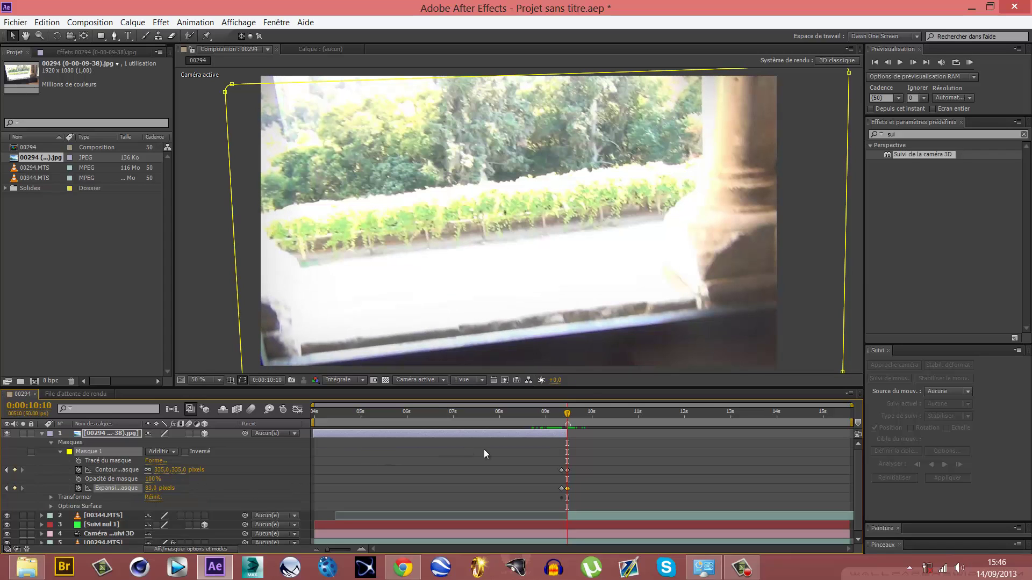
# Check the masked still image against the forest footage at 0:00:06:32 and collapse its layer properties
pyautogui.moveTo(567, 414); pyautogui.dragTo(402, 436)
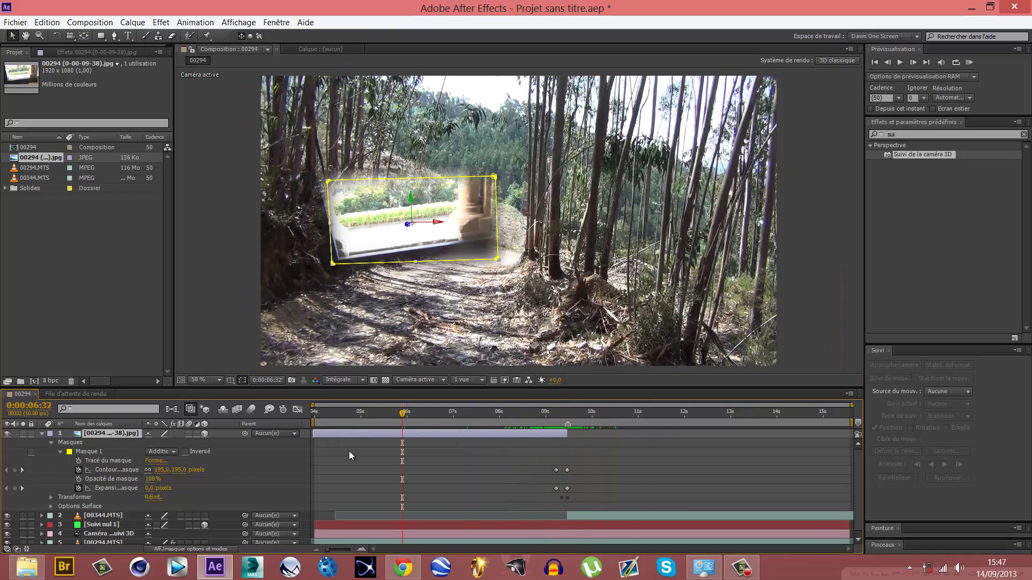
pyautogui.click(516, 462)
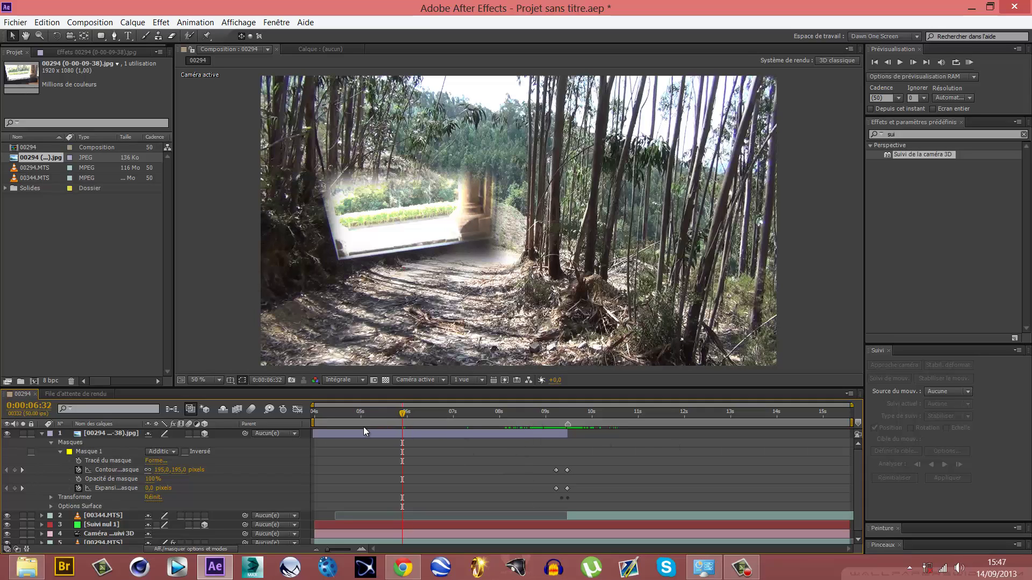
pyautogui.click(42, 434)
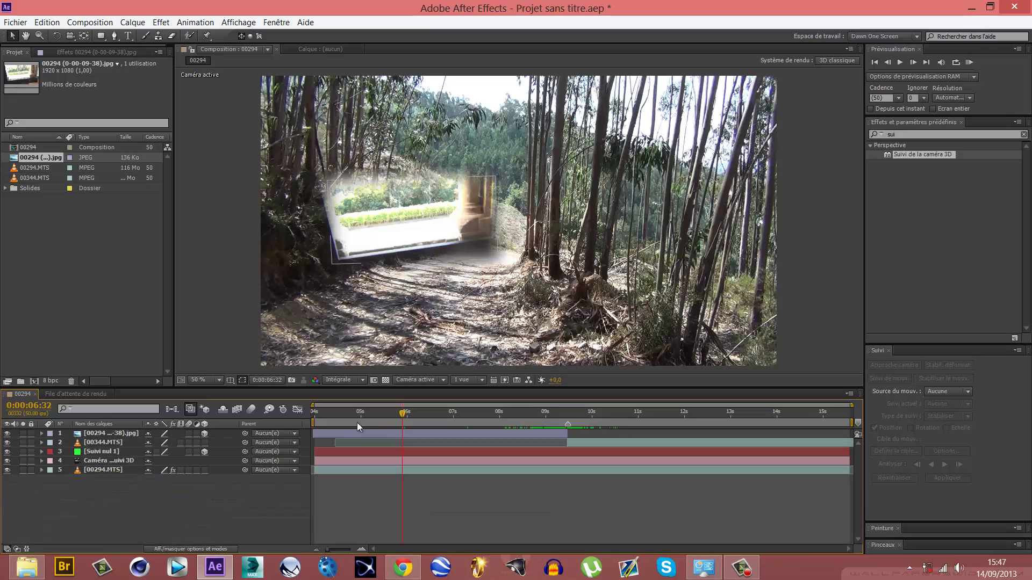
# Go to 0:00:05:38 and apply the CC Light Wipe transition effect to the still image layer
pyautogui.moveTo(401, 421); pyautogui.dragTo(362, 426)
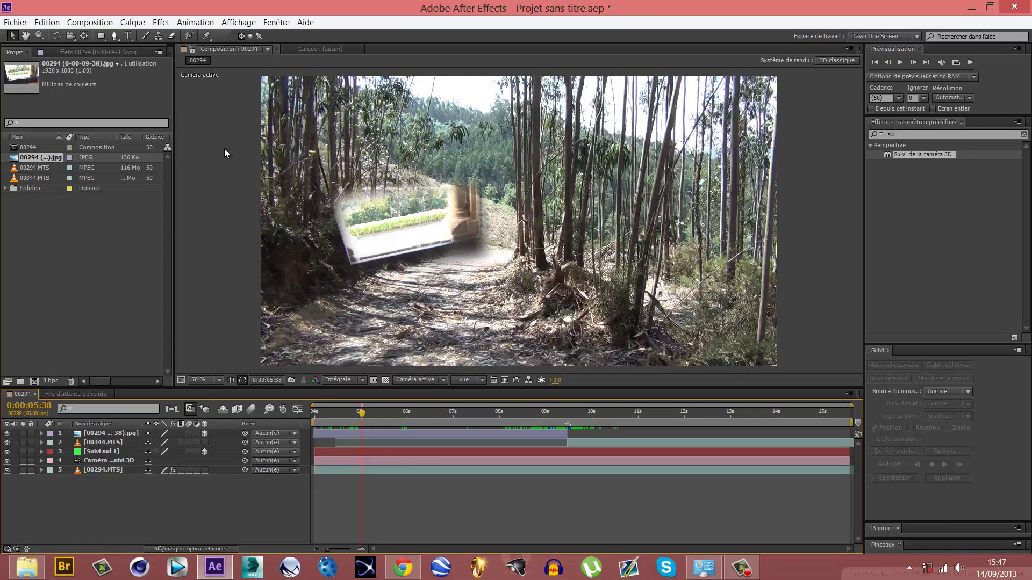
pyautogui.click(113, 432)
pyautogui.click(161, 22)
pyautogui.moveTo(195, 22)
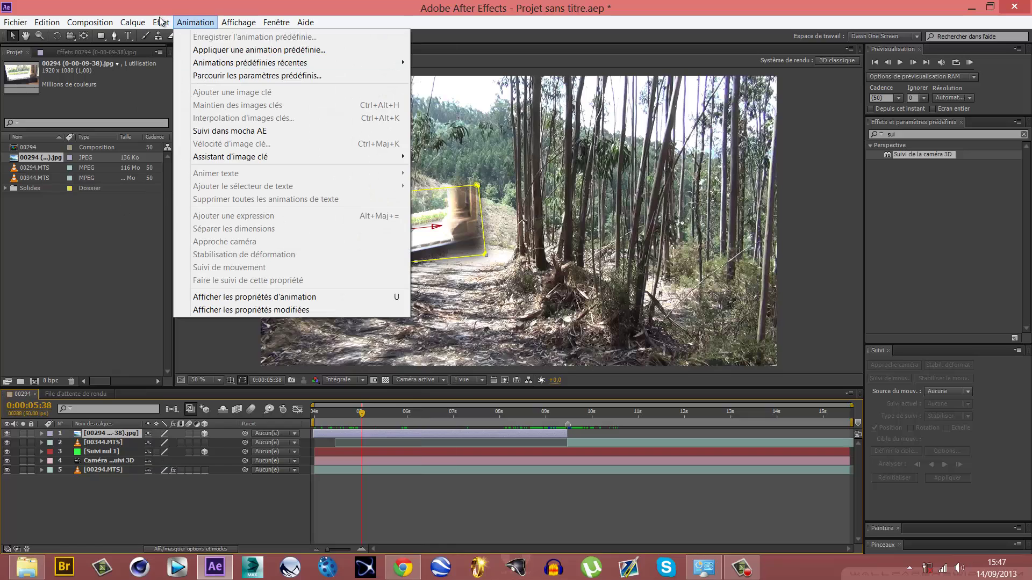
pyautogui.moveTo(160, 22)
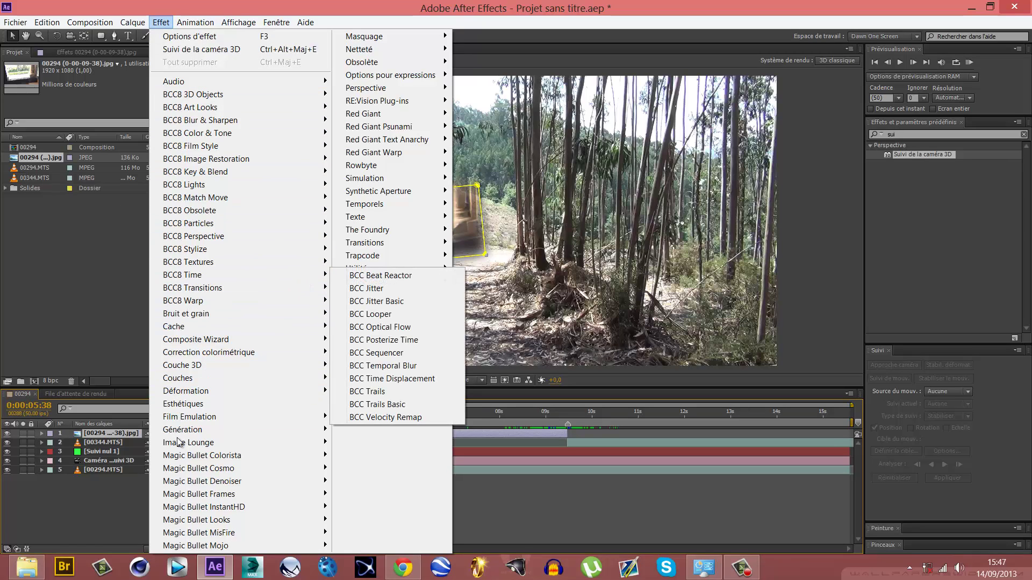
pyautogui.moveTo(319, 292)
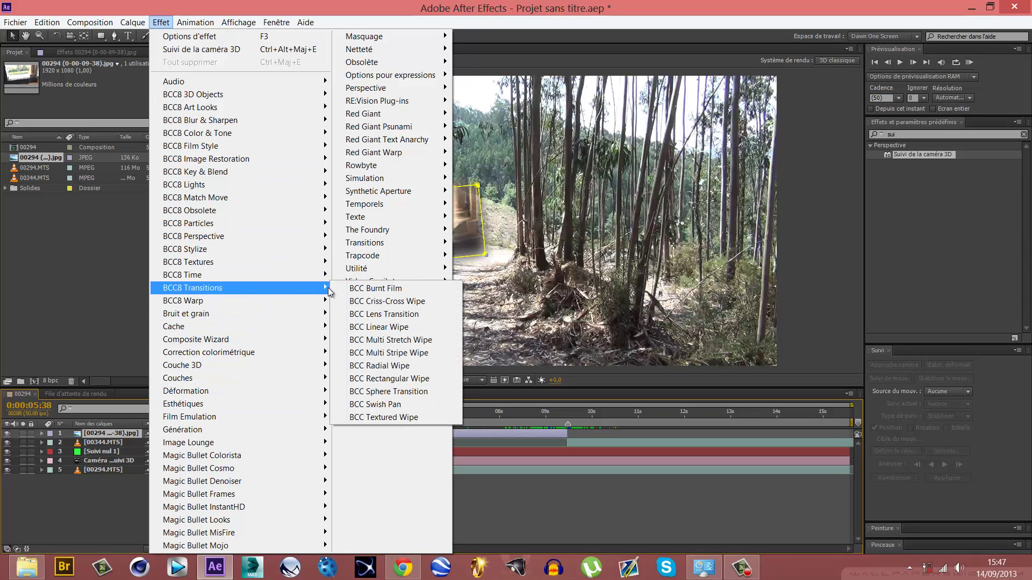
pyautogui.moveTo(399, 246)
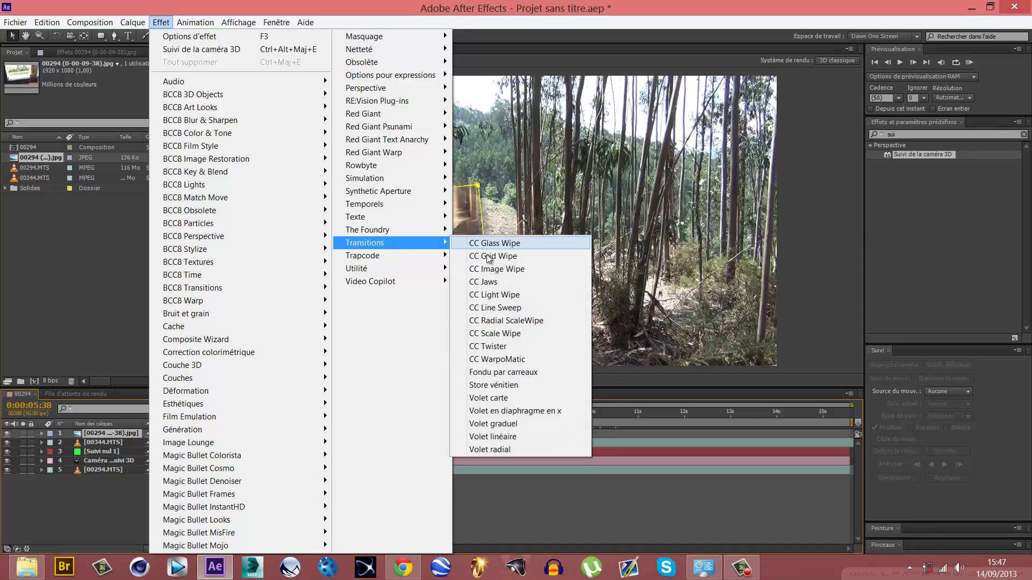
pyautogui.click(492, 295)
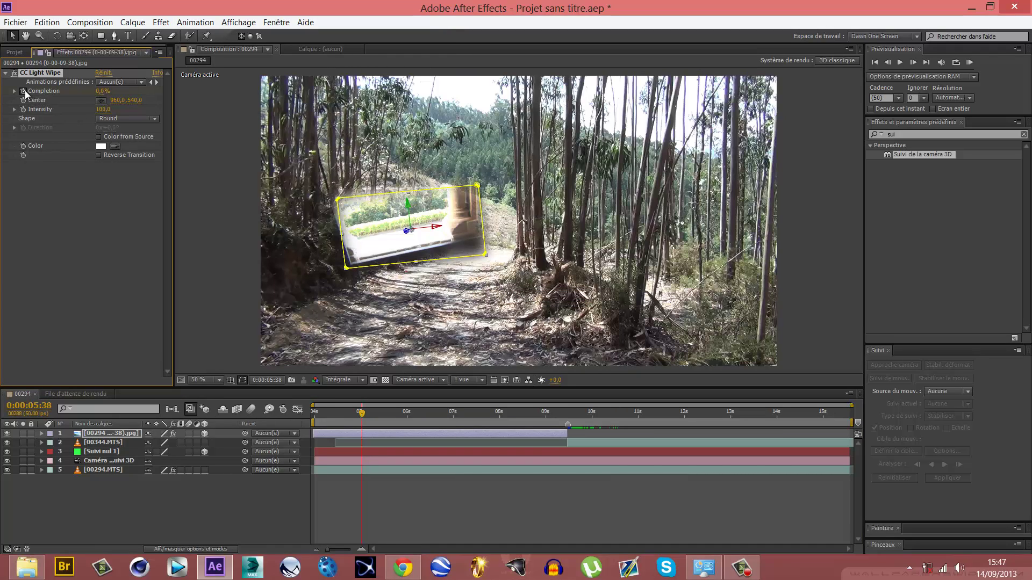
# Animate CC Light Wipe's Completion from 100% at 0:00:04:37 to 0% at 0:00:05:38, and set its Intensity to 224
pyautogui.moveTo(355, 415); pyautogui.dragTo(314, 415)
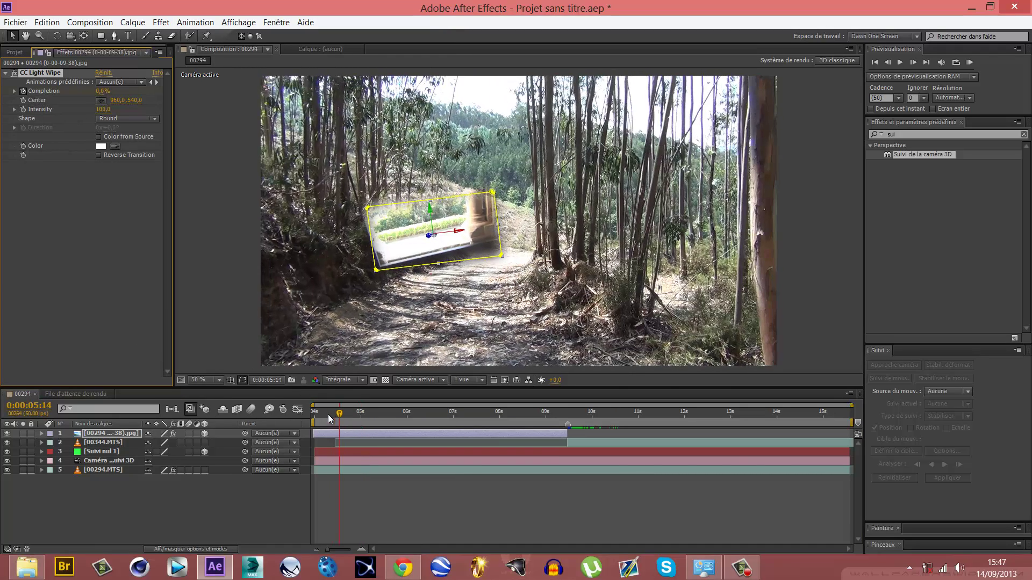
pyautogui.moveTo(103, 90); pyautogui.dragTo(175, 110)
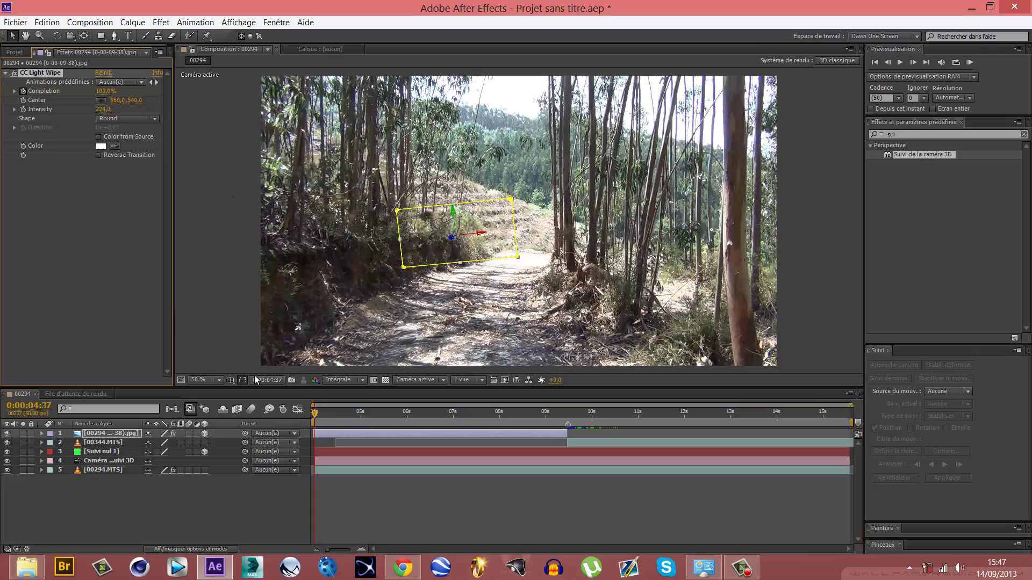
# At 0:00:05:12, move the CC Light Wipe center to about 904,8, 528,2 and preview the transition up to 0:00:06:25
pyautogui.moveTo(330, 414)
pyautogui.mouseDown()
pyautogui.moveTo(372, 421)
pyautogui.moveTo(338, 420)
pyautogui.mouseUp()
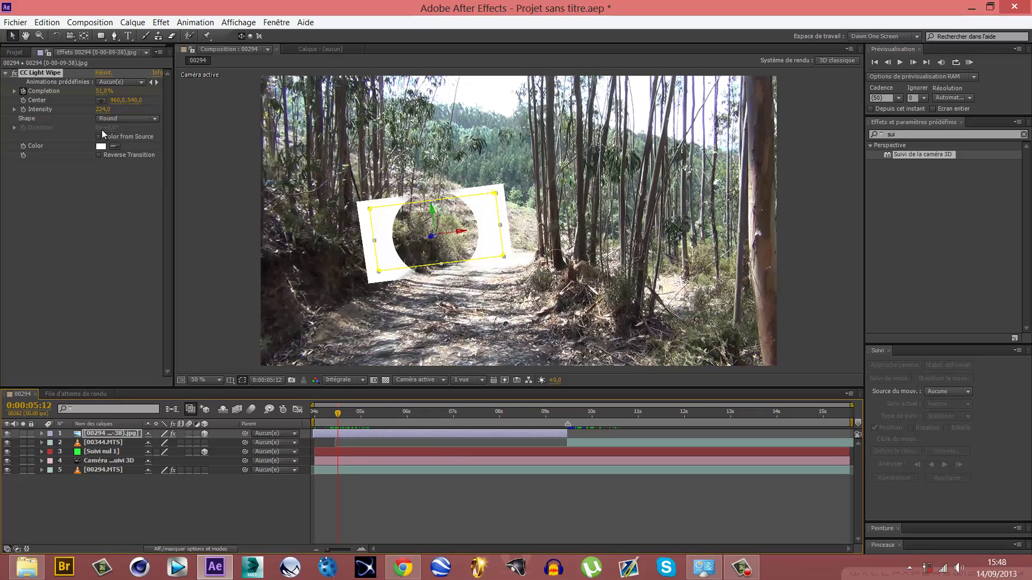
pyautogui.click(101, 101)
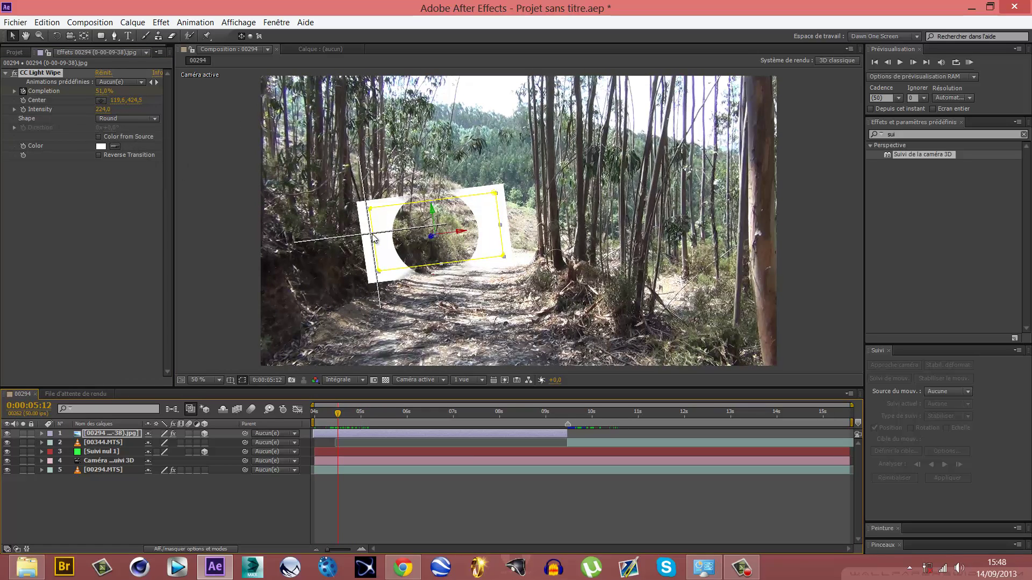
pyautogui.click(382, 251)
pyautogui.moveTo(363, 229); pyautogui.dragTo(426, 256)
pyautogui.moveTo(324, 421); pyautogui.dragTo(399, 428)
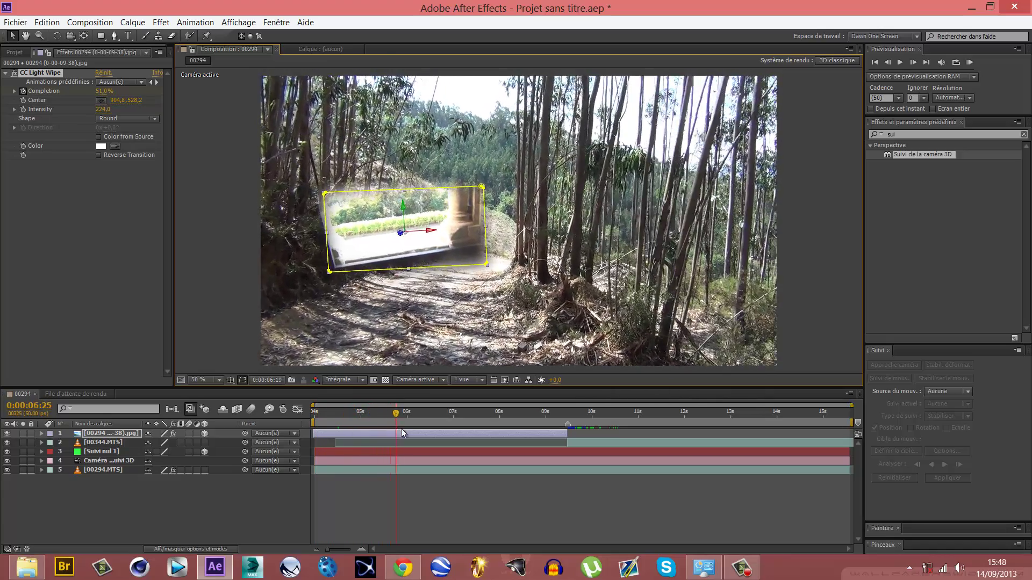
pyautogui.click(455, 501)
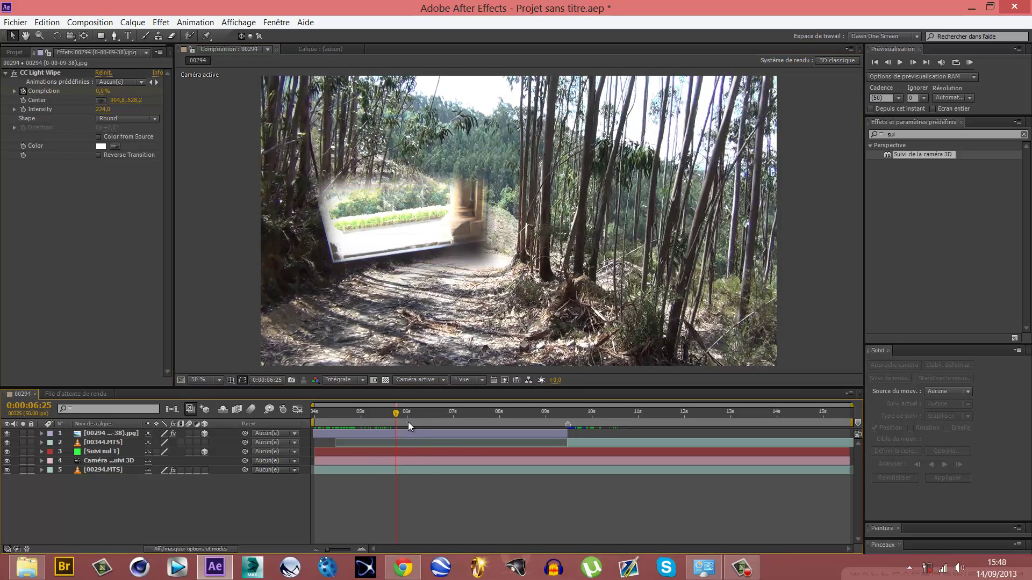
# Apply the Turbulences distortion effect to the still image layer
pyautogui.click(161, 23)
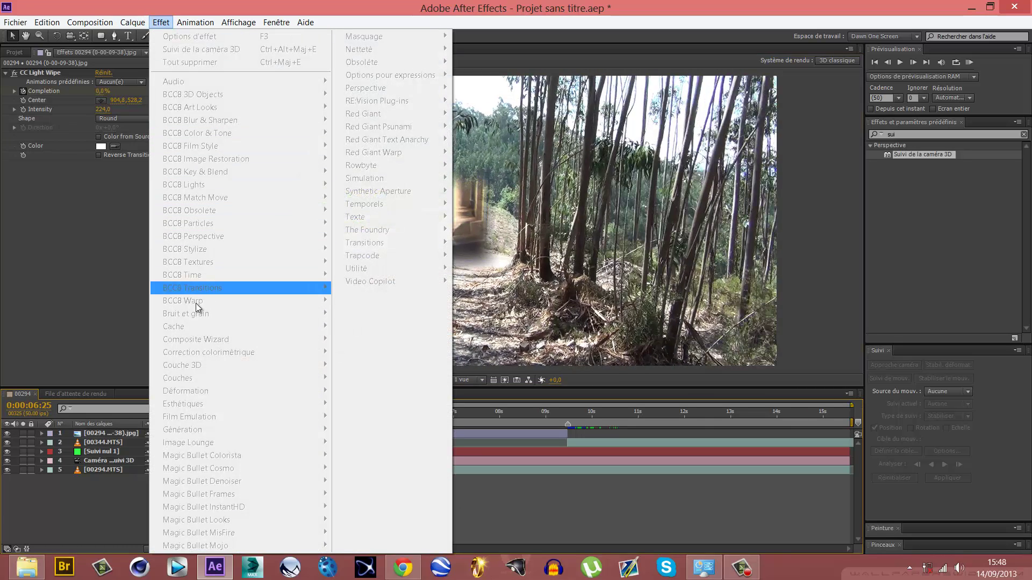
pyautogui.press('Escape')
pyautogui.click(113, 433)
pyautogui.click(160, 22)
pyautogui.moveTo(208, 329)
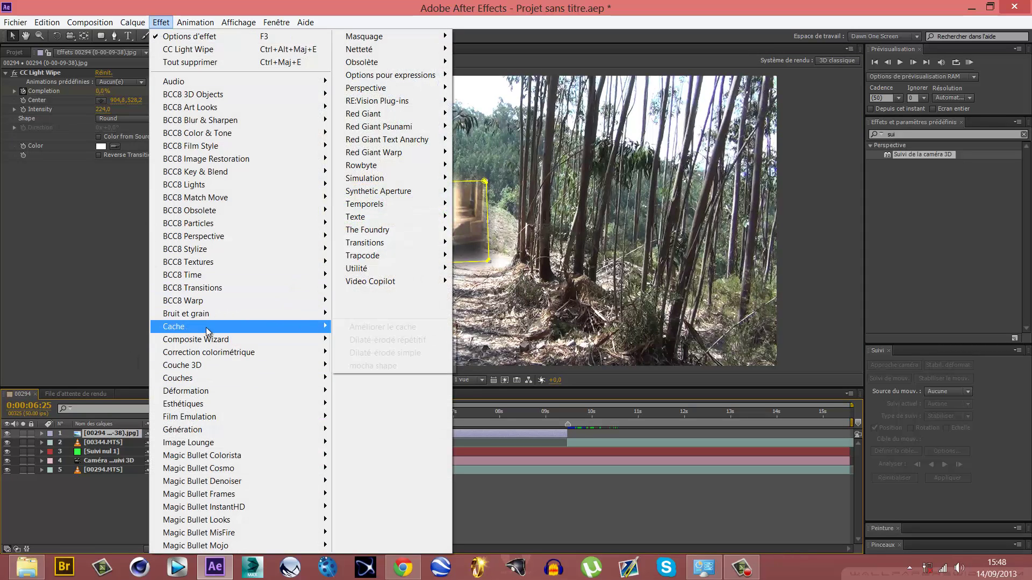
pyautogui.moveTo(279, 391)
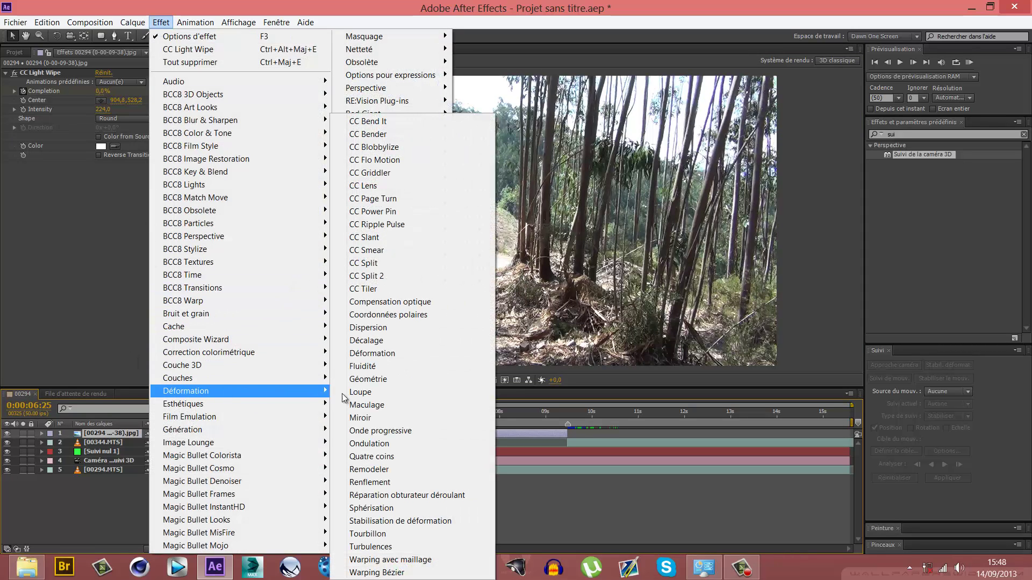
pyautogui.click(382, 550)
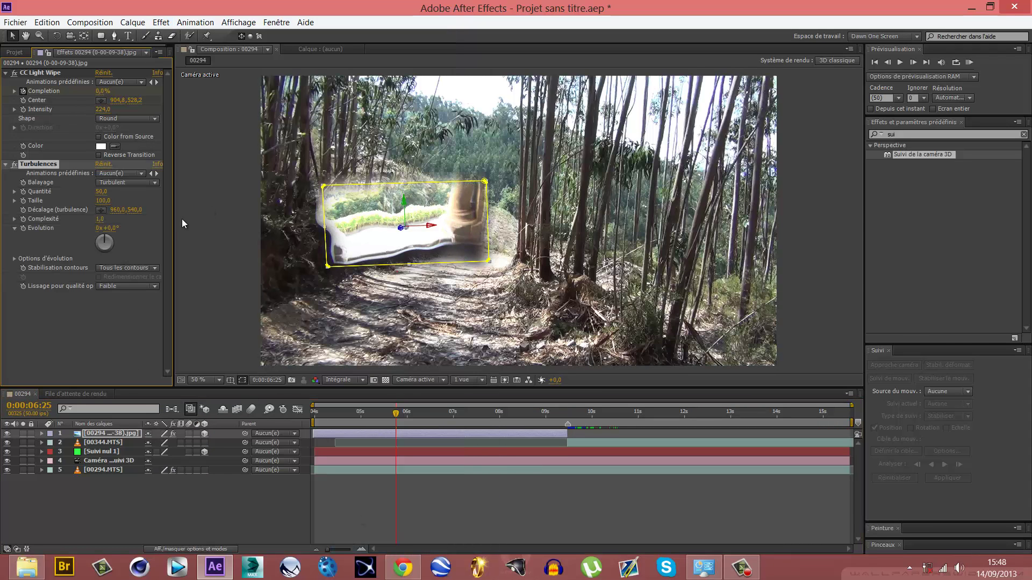
# At 0:00:04:37, start keyframing the Turbulences Quantité and set it to 191
pyautogui.moveTo(396, 420); pyautogui.dragTo(315, 417)
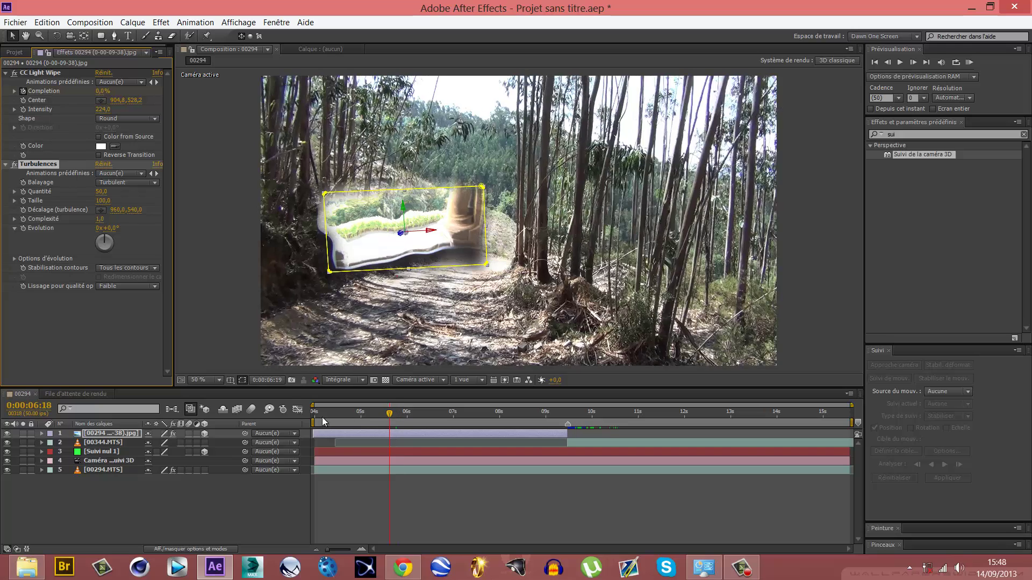
pyautogui.click(23, 191)
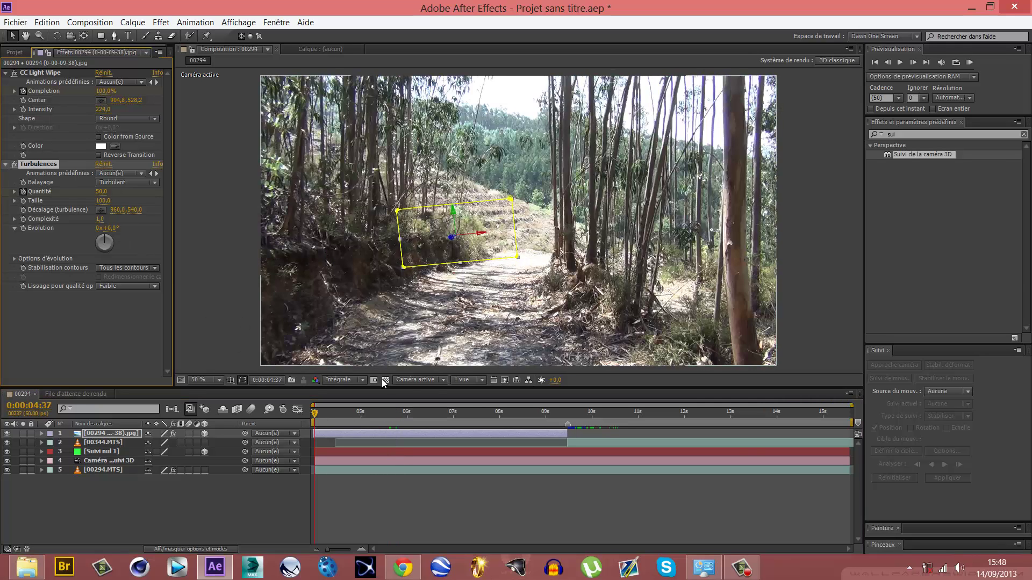
pyautogui.click(568, 419)
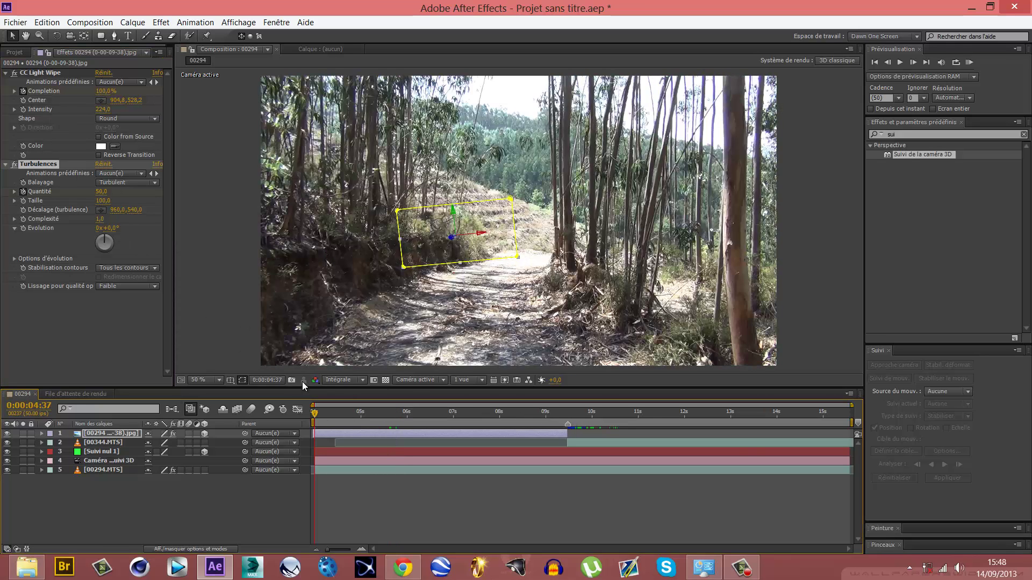
pyautogui.moveTo(158, 202); pyautogui.dragTo(161, 202)
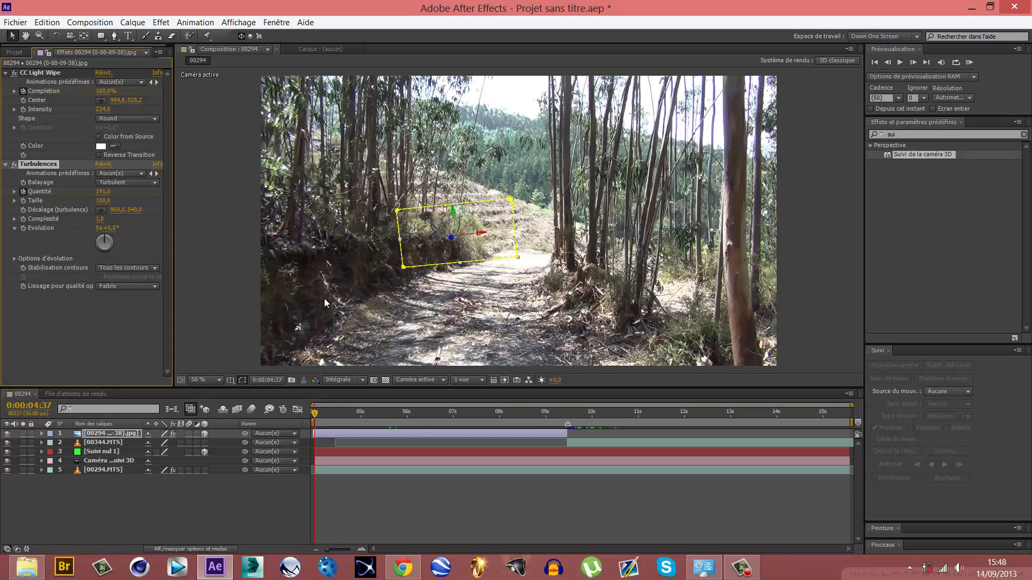
# At 0:00:10:10, keyframe the Turbulences Quantité down so the distortion fades out completely, and check the animation back to 0:00:07:04
pyautogui.click(566, 418)
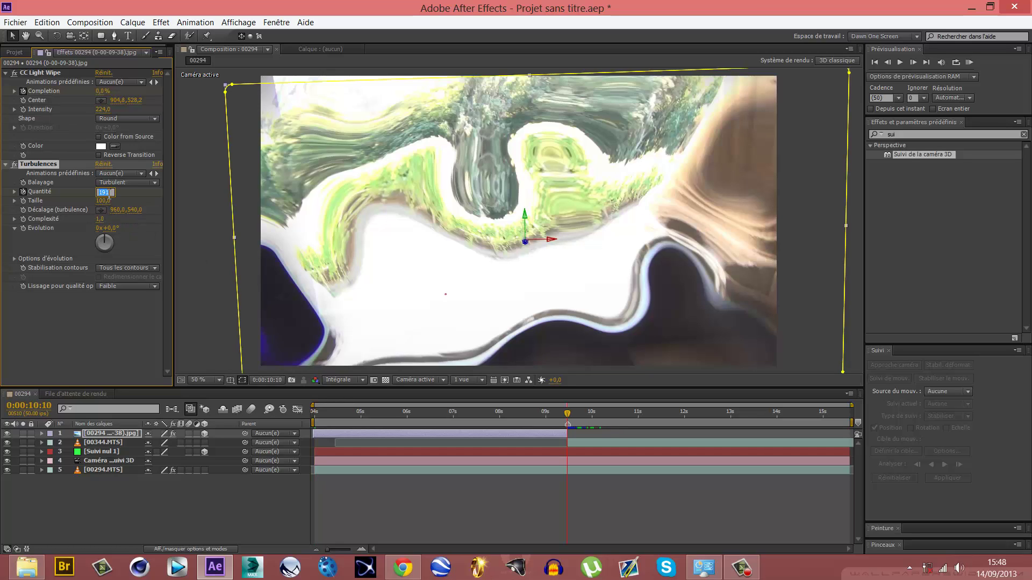
pyautogui.press('Return')
pyautogui.moveTo(563, 415); pyautogui.dragTo(465, 438)
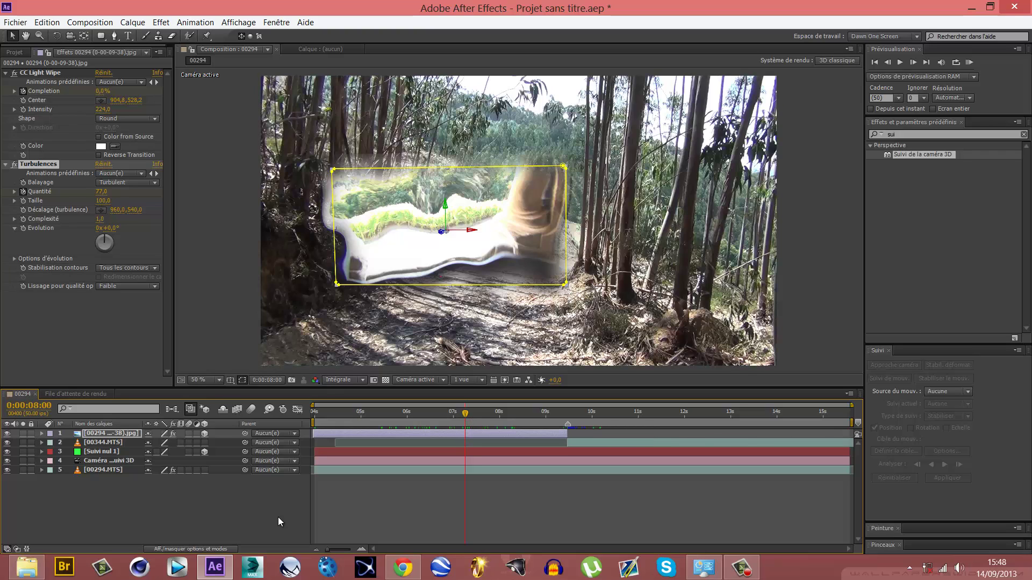
pyautogui.moveTo(499, 420); pyautogui.dragTo(424, 421)
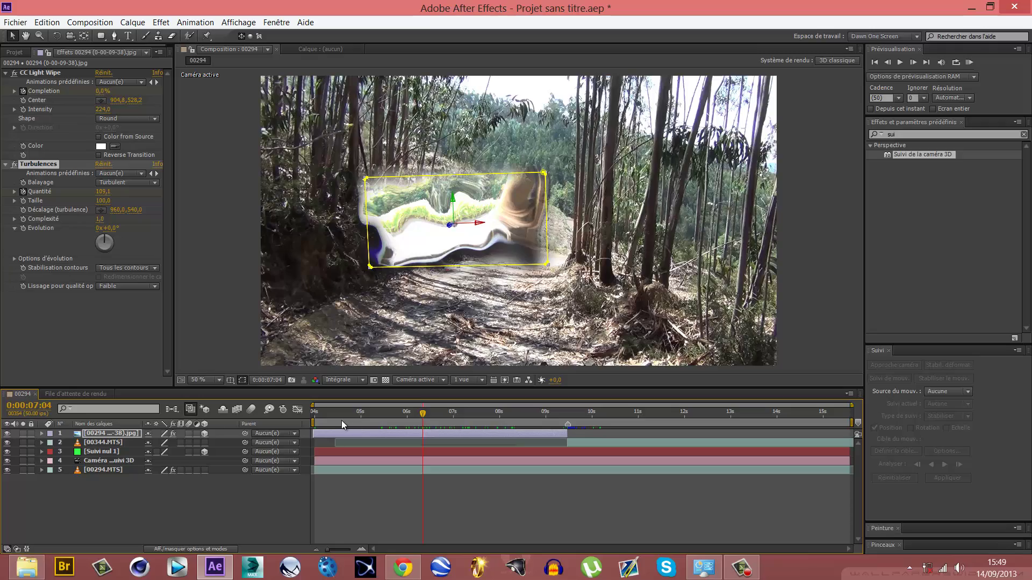
# Preview the complete transition from 0:00:04:40 through the change to 00344.MTS, and inspect the distorted still at 0:00:07:06
pyautogui.click(318, 421)
pyautogui.press('space')
pyautogui.click(741, 567)
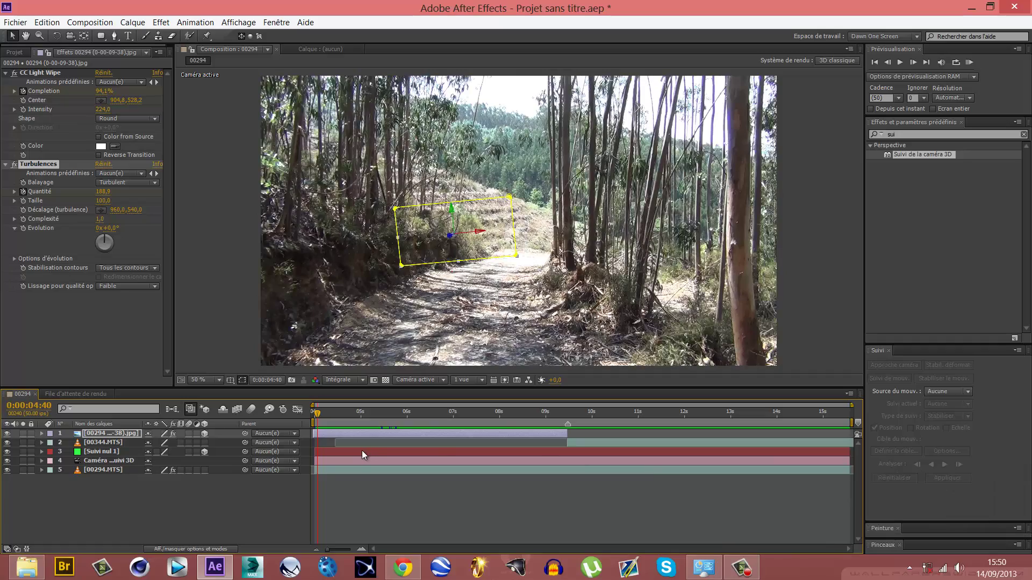
pyautogui.press('space')
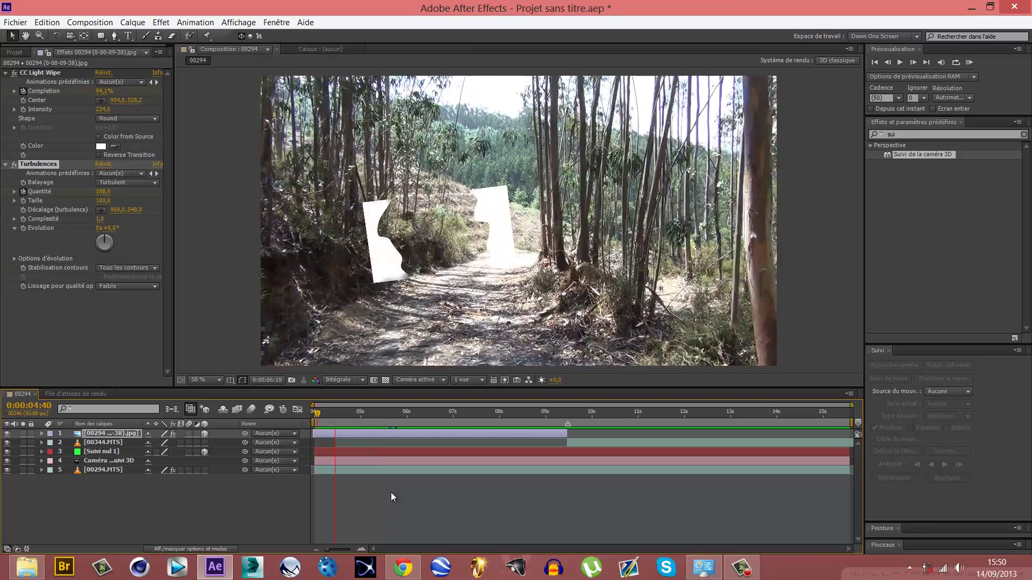
pyautogui.press('space')
pyautogui.press('space')
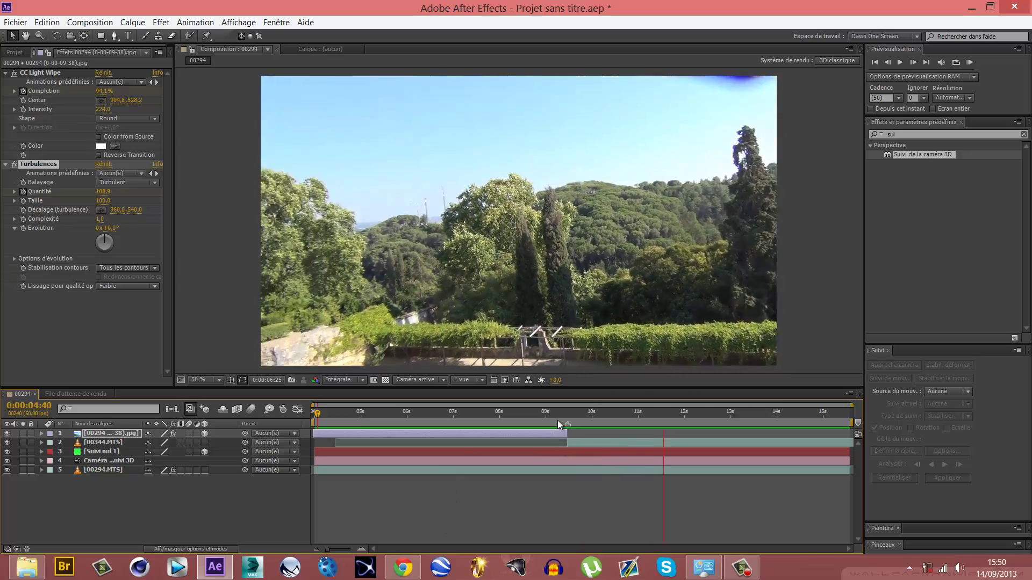
pyautogui.click(541, 418)
pyautogui.press('space')
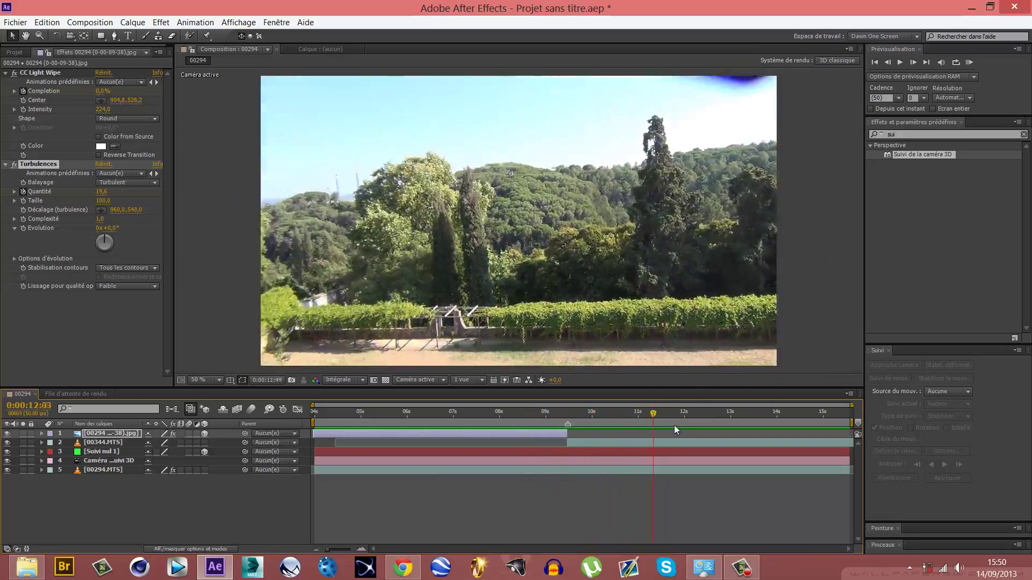
pyautogui.moveTo(331, 432); pyautogui.dragTo(425, 460)
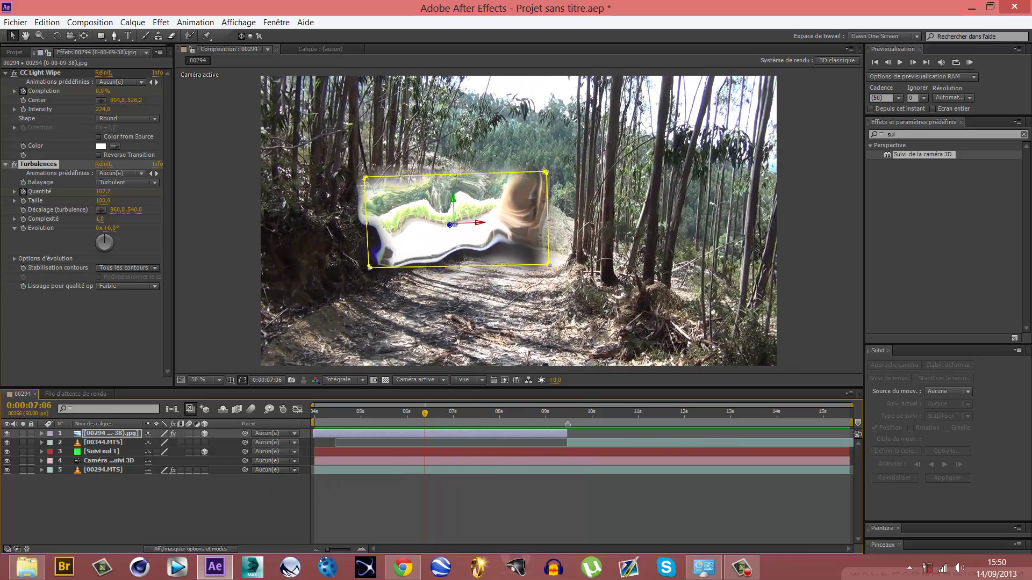